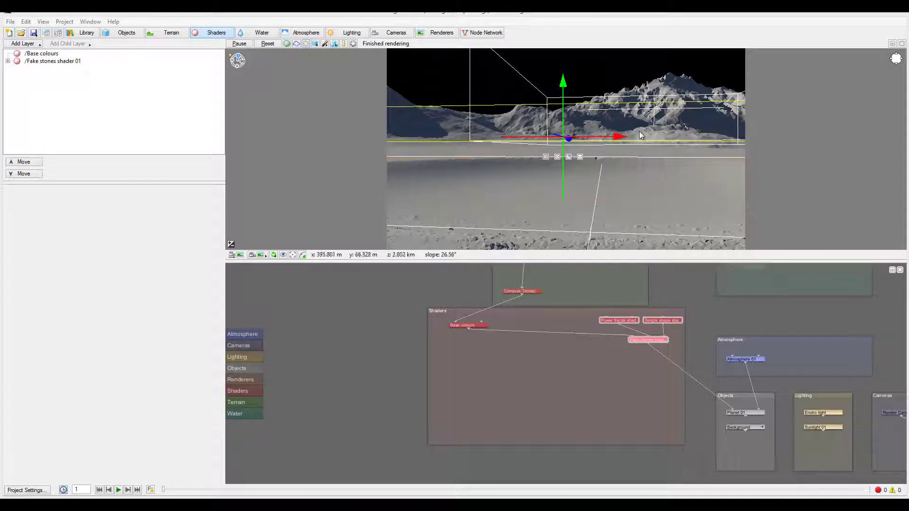
Examine the plain and the mountain heightfield beyond it from a raised, angled viewpoint in the 3D preview
alt+drag(610, 118, 624, 151)
alt+right_drag(624, 152, 360, 175)
alt+right_drag(634, 118, 417, 175)
alt+drag(649, 134, 648, 120)
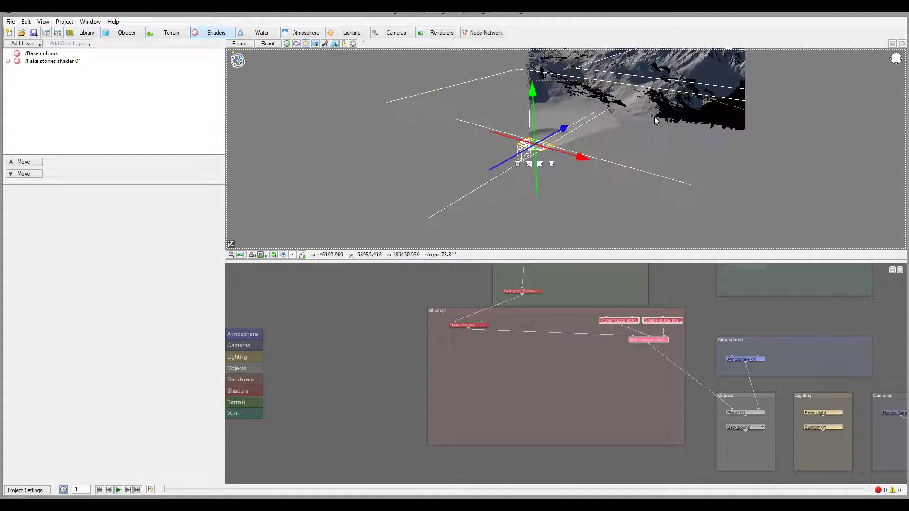
alt+middle_drag(648, 121, 535, 177)
alt+right_drag(556, 148, 488, 159)
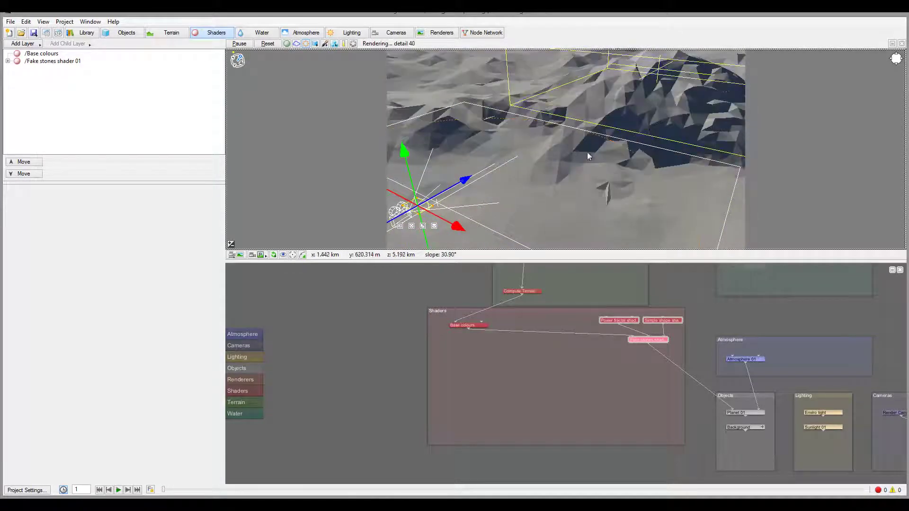
alt+right_drag(585, 154, 559, 176)
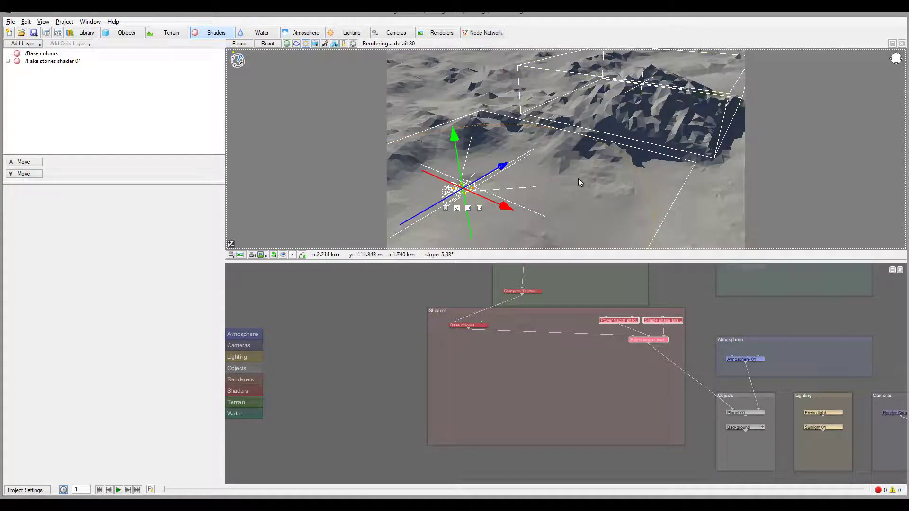
right_drag(578, 178, 664, 119)
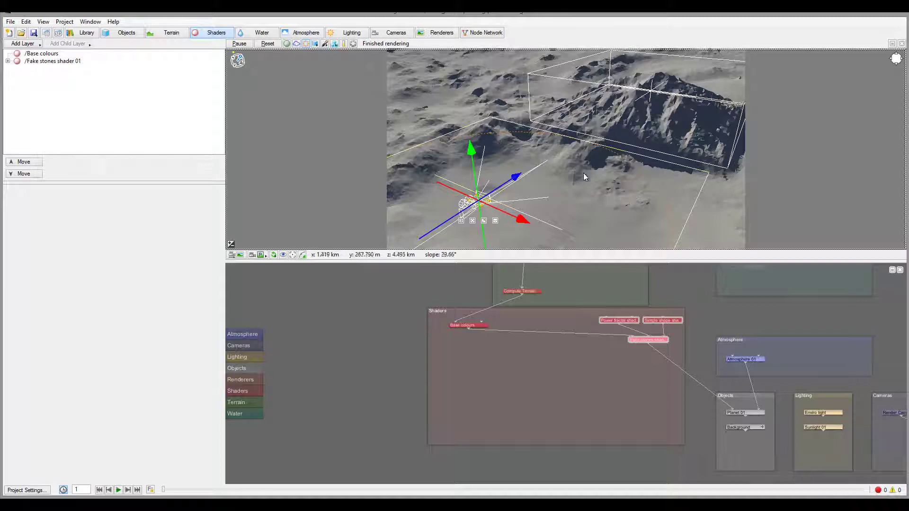
Create a Surface layer with fractal breakup in the Shaders group and wire it between Base colours and Planet 01
right_click(463, 368)
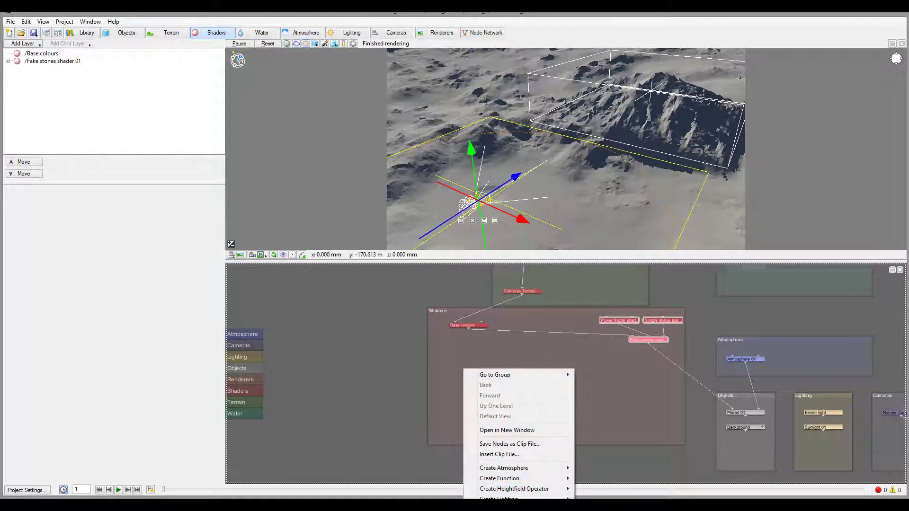
mouse_move(525, 509)
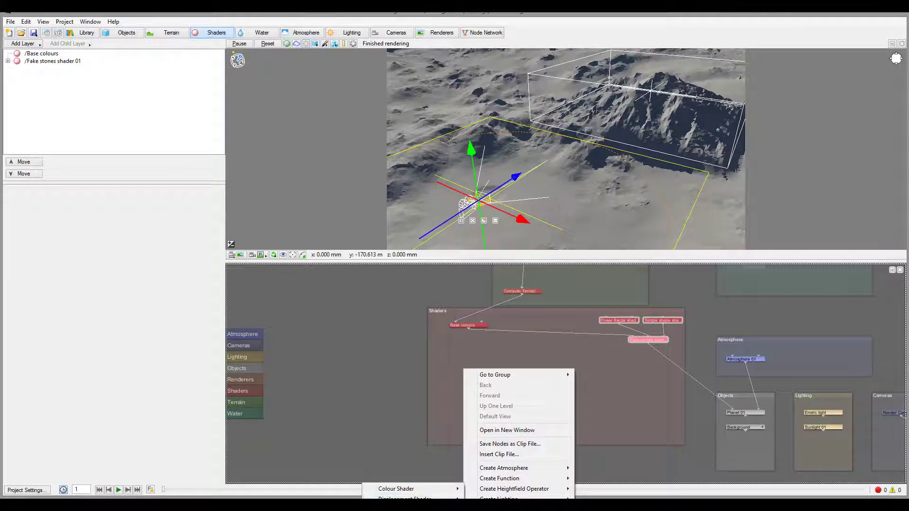
click(413, 498)
drag(476, 373, 516, 385)
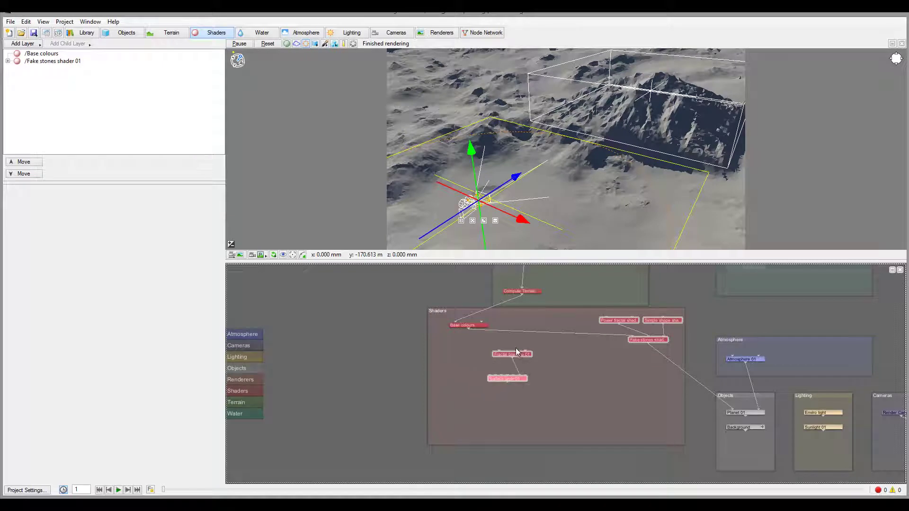
drag(515, 353, 495, 349)
drag(507, 380, 470, 381)
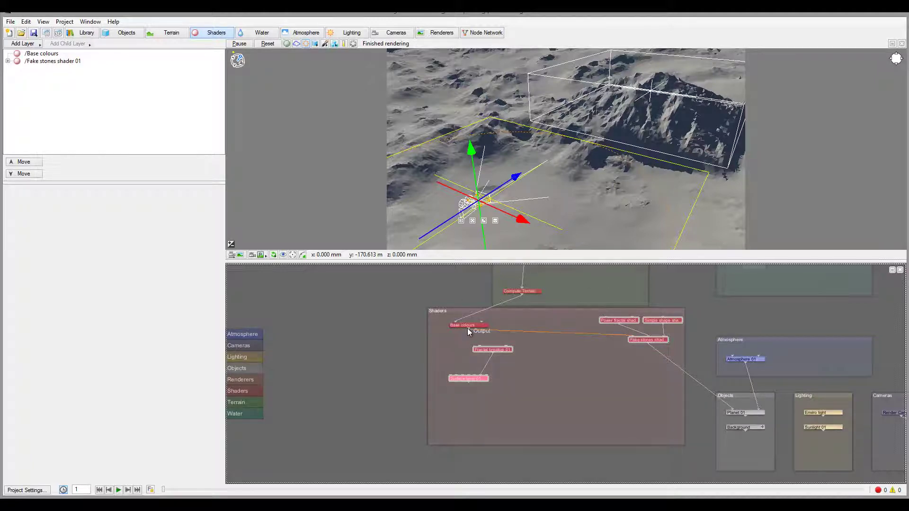
drag(467, 327, 733, 411)
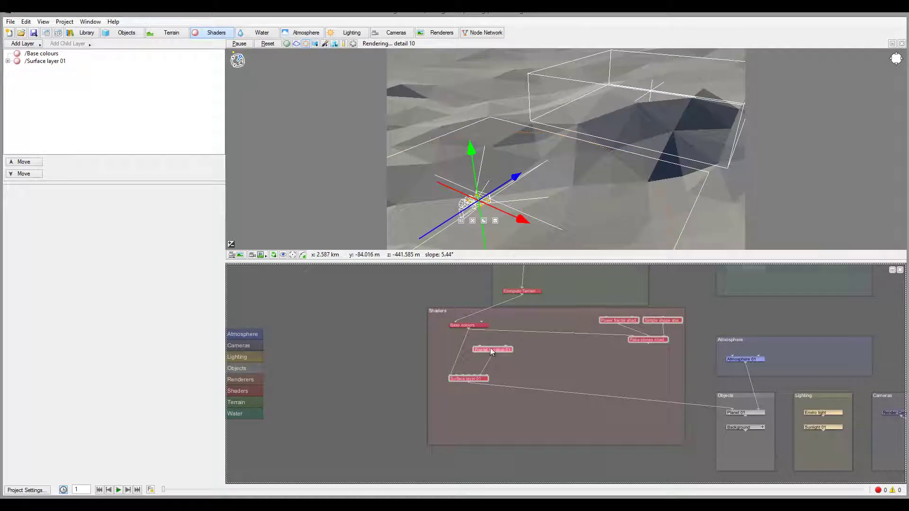
drag(491, 351, 509, 345)
Enable the test colour on Surface layer 01 and turn on shaders in the 3D preview
double_click(482, 378)
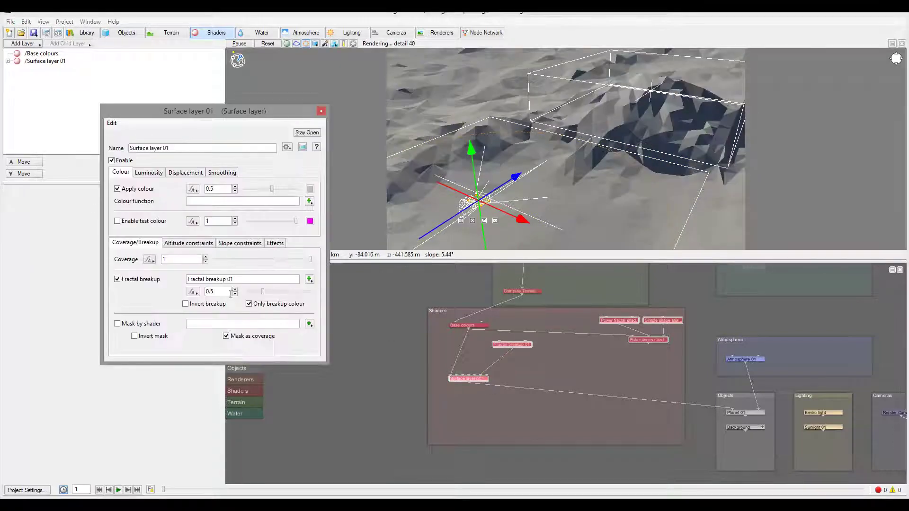
click(117, 221)
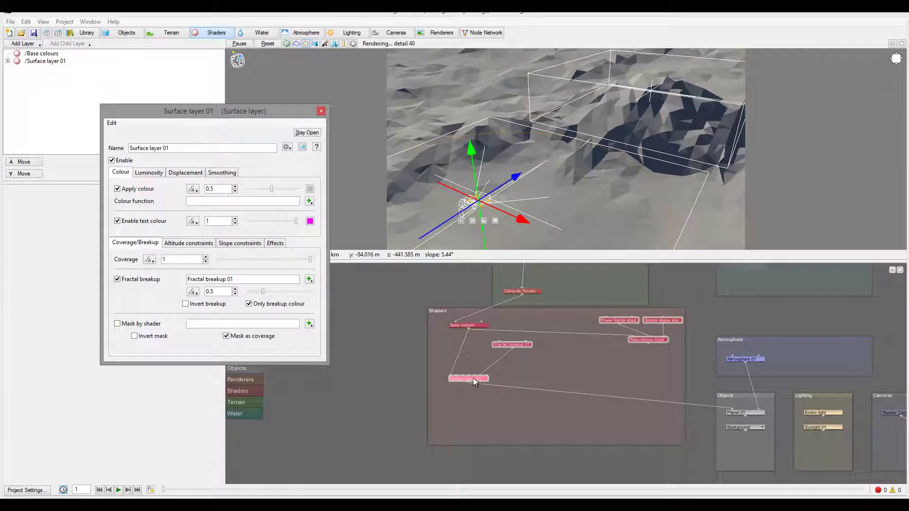
drag(473, 377, 487, 378)
right_click(498, 94)
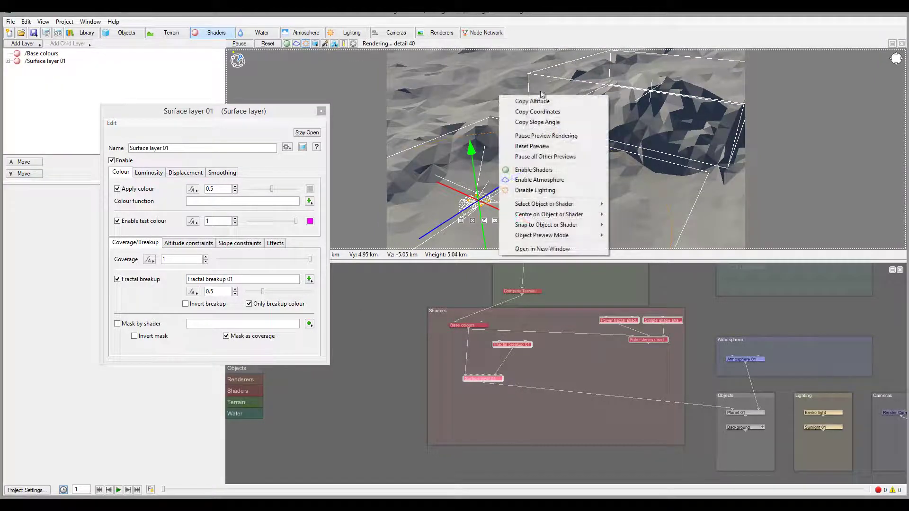
click(549, 167)
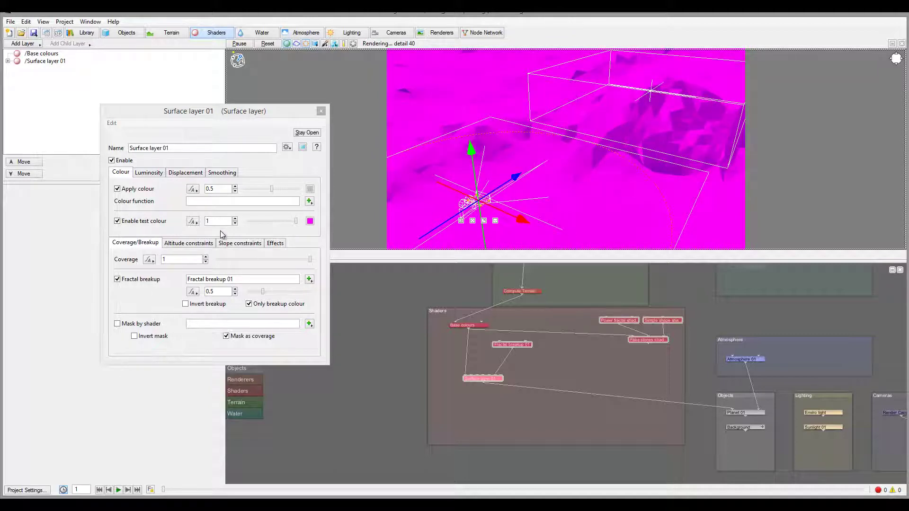
click(322, 111)
Create an Image map shader in the node network using the image simplemask.jpg from the WorldMachine folder
right_click(563, 351)
right_click(511, 318)
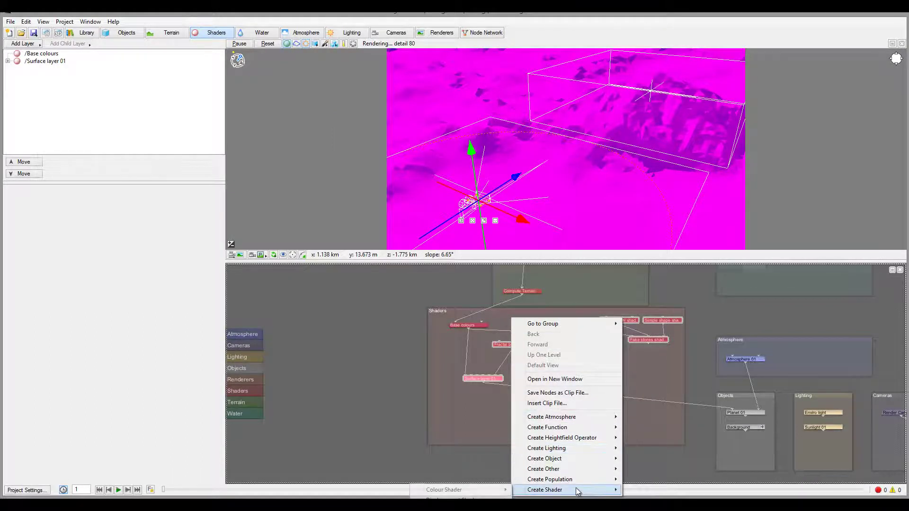
right_click(374, 269)
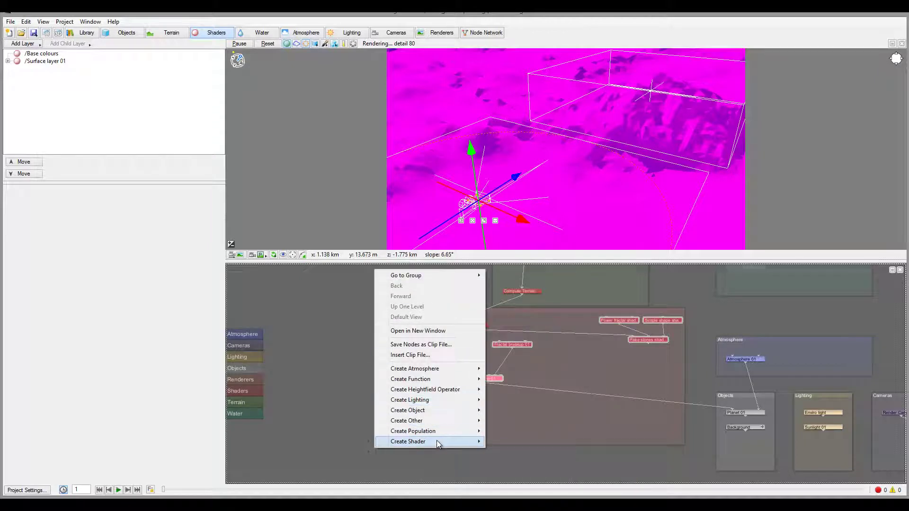
mouse_move(438, 444)
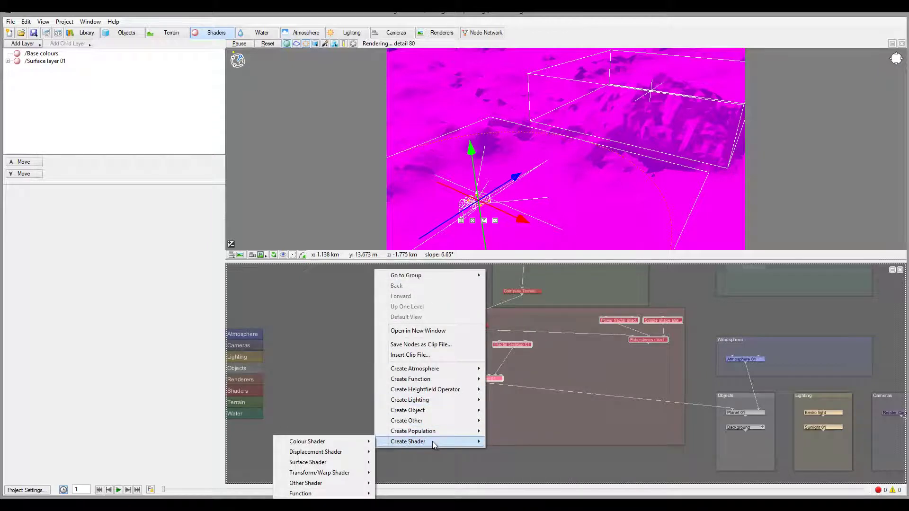
mouse_move(324, 445)
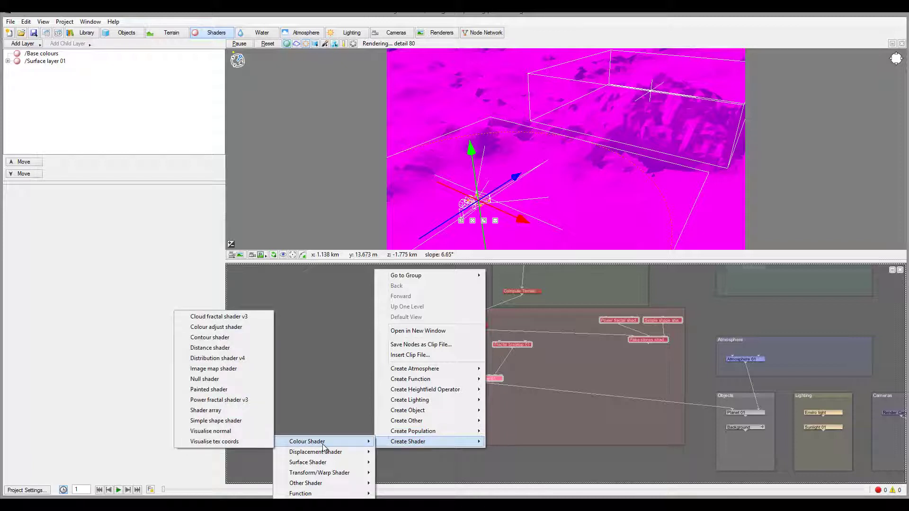
click(231, 368)
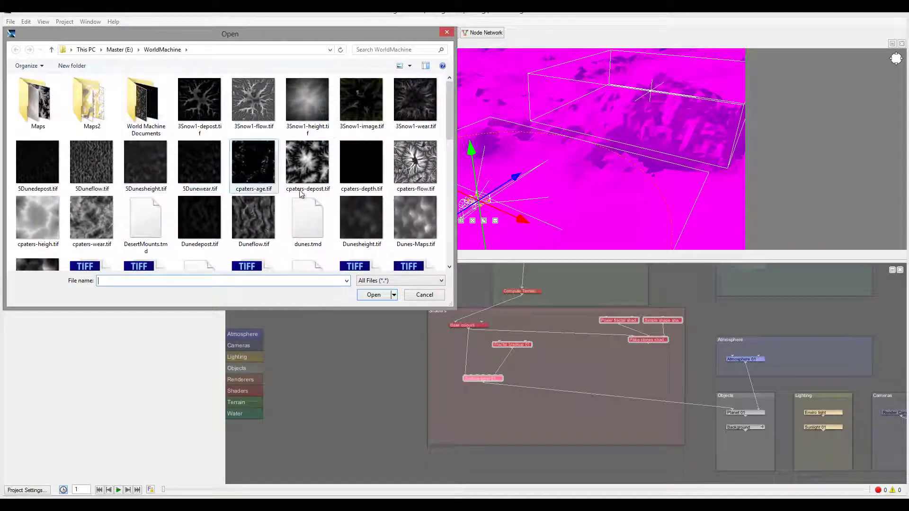
drag(448, 110, 442, 222)
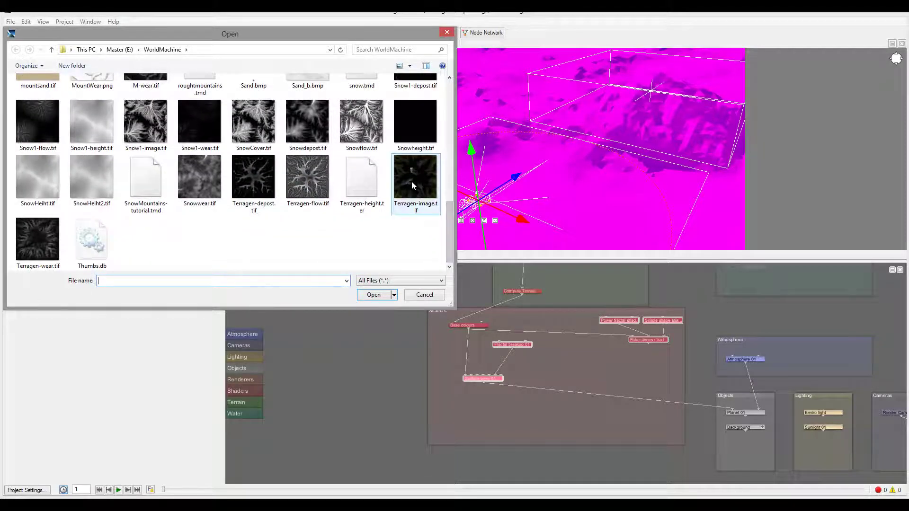
click(411, 180)
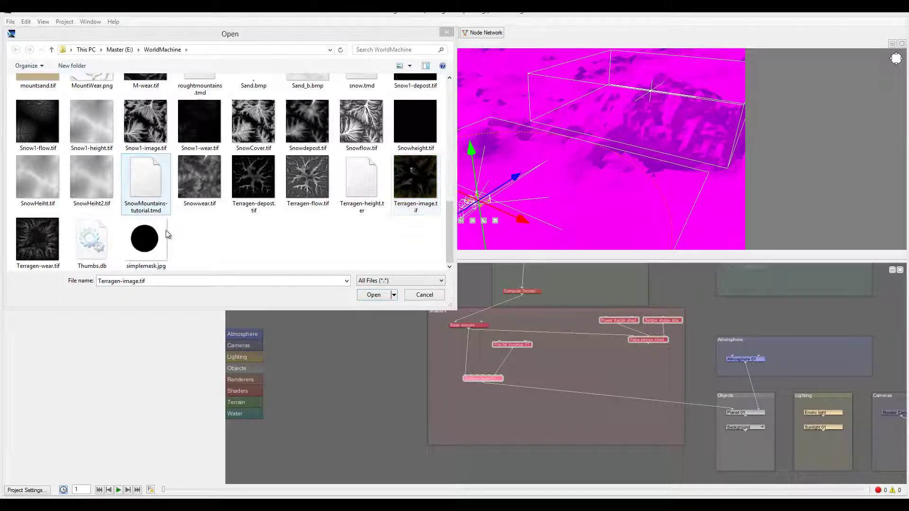
click(151, 242)
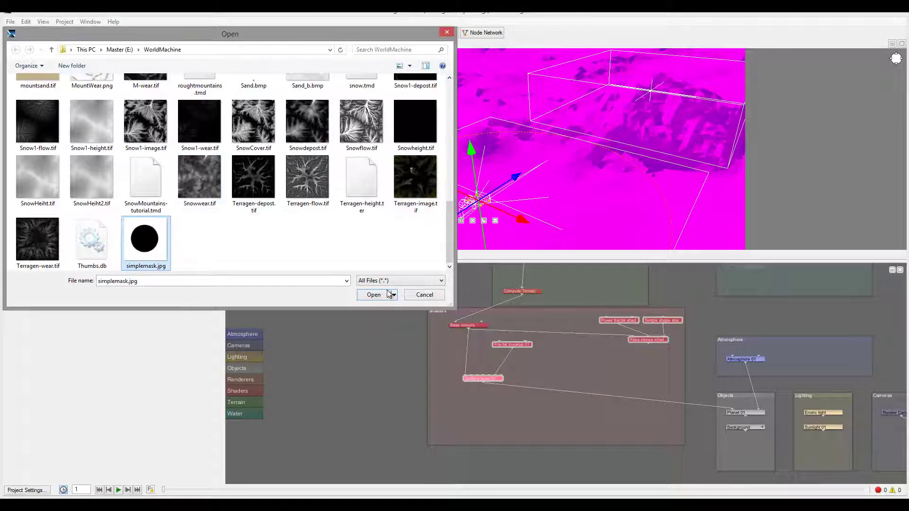
click(374, 294)
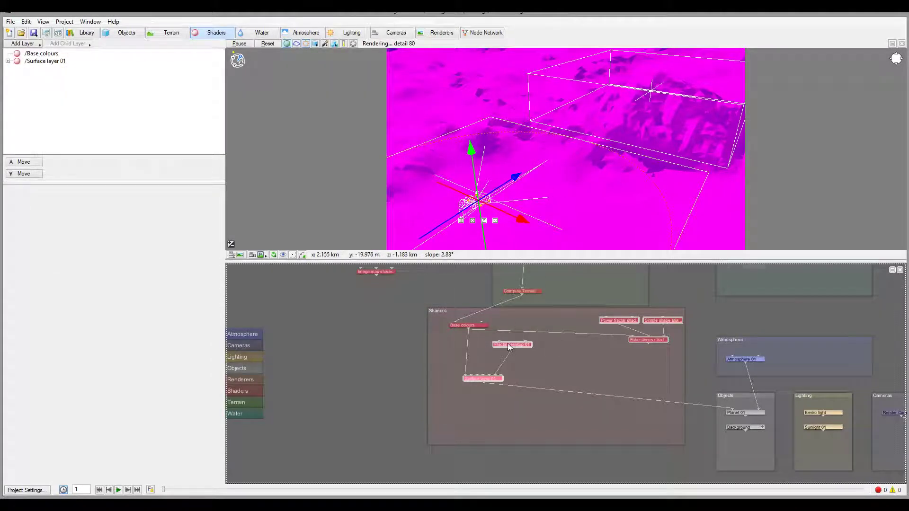
Connect the Image map shader to the mask input of Surface layer 01 and place it beside the Fractal breakup node
drag(506, 349, 487, 345)
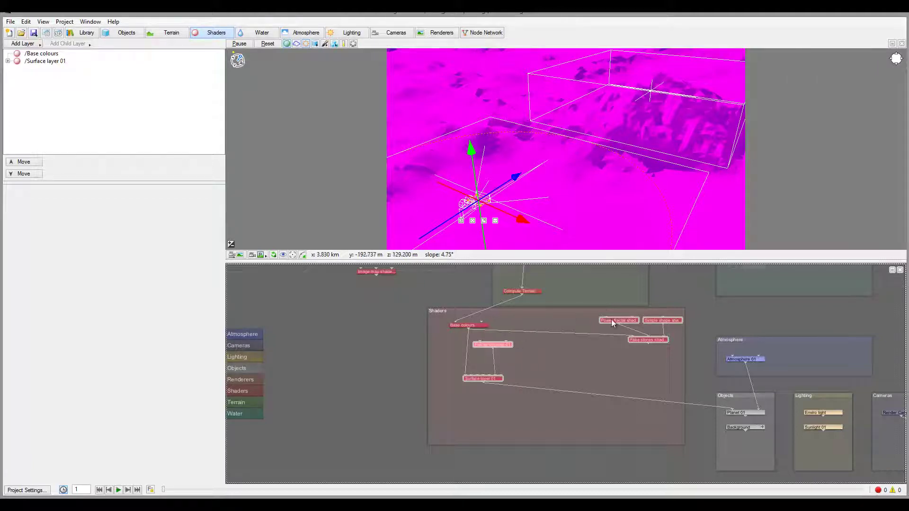
drag(371, 273, 501, 377)
drag(576, 345, 564, 344)
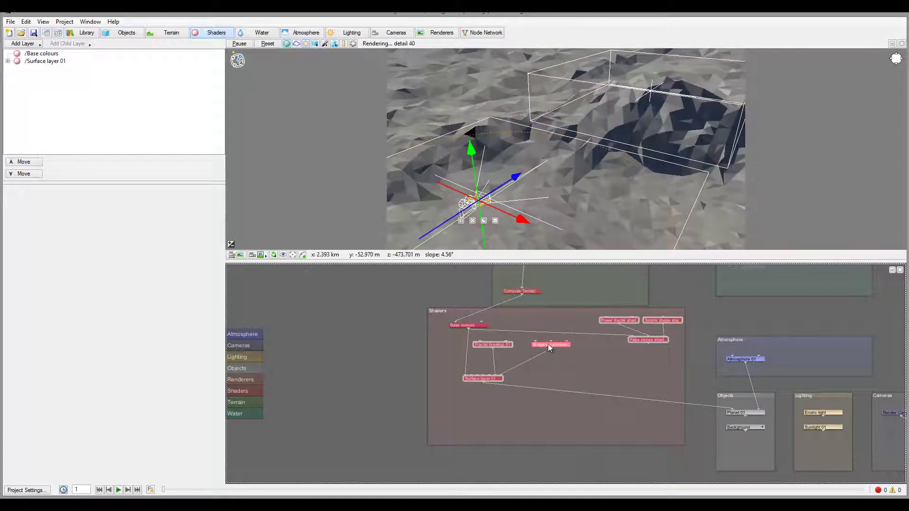
Set the size of Image map shader 01 to 1000 by 1000
double_click(547, 343)
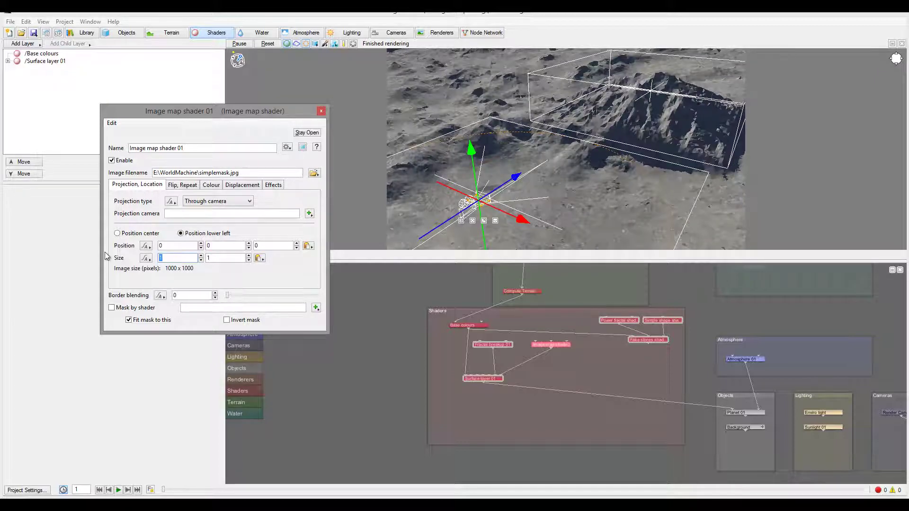
text(1000)
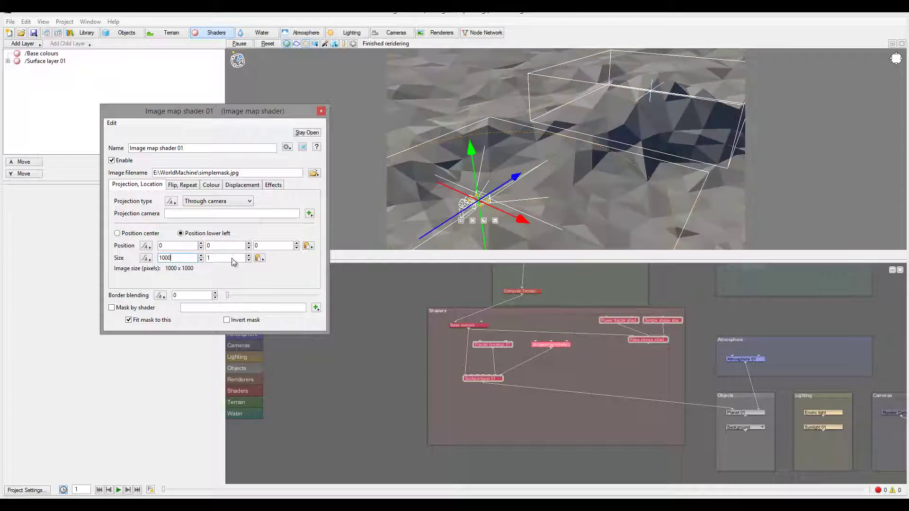
key(Tab)
text(1000)
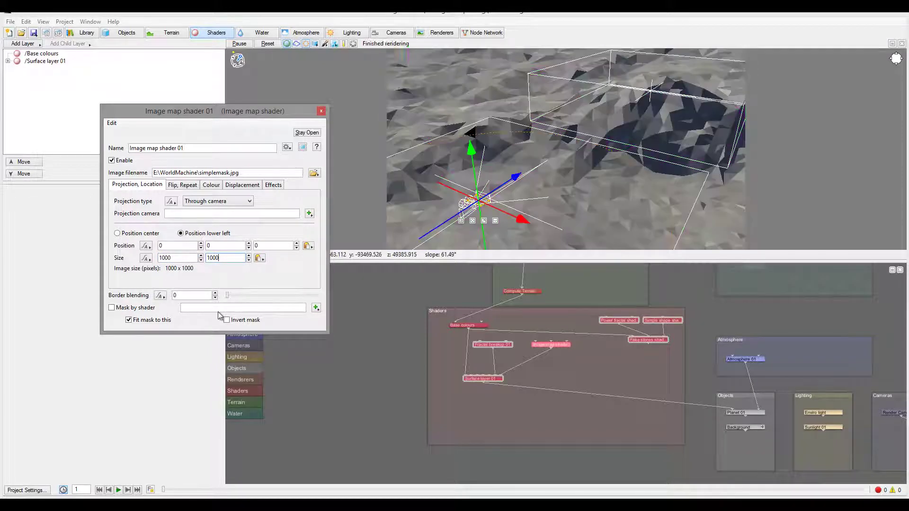
key(Return)
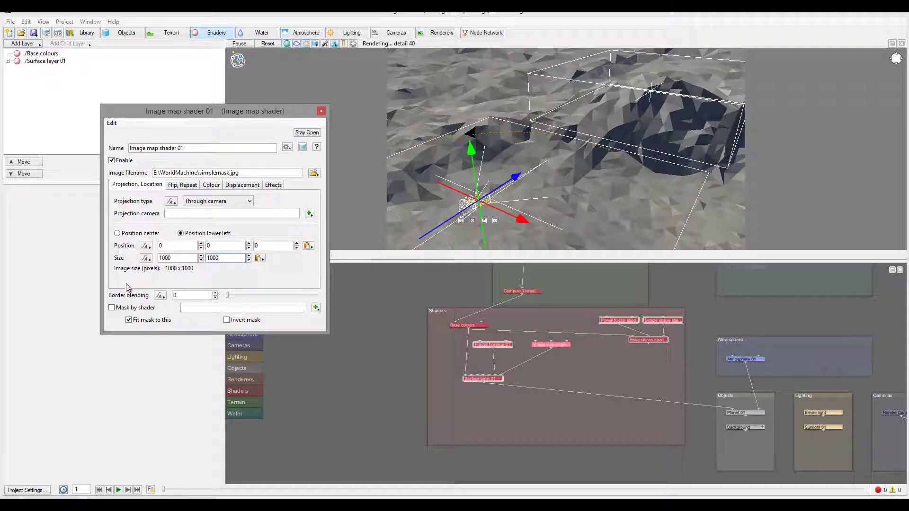
Position the image map by its center and set its projection type to Plan Y (edges = XZ)
click(118, 233)
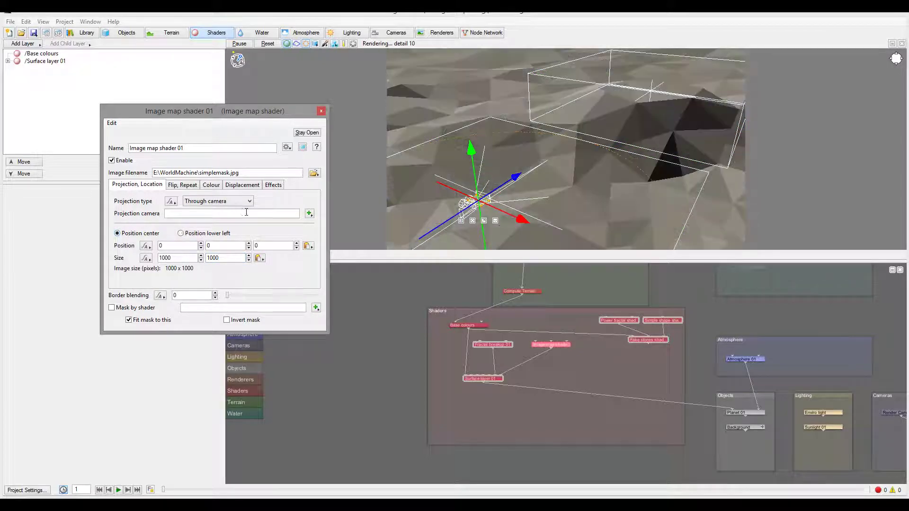
click(222, 203)
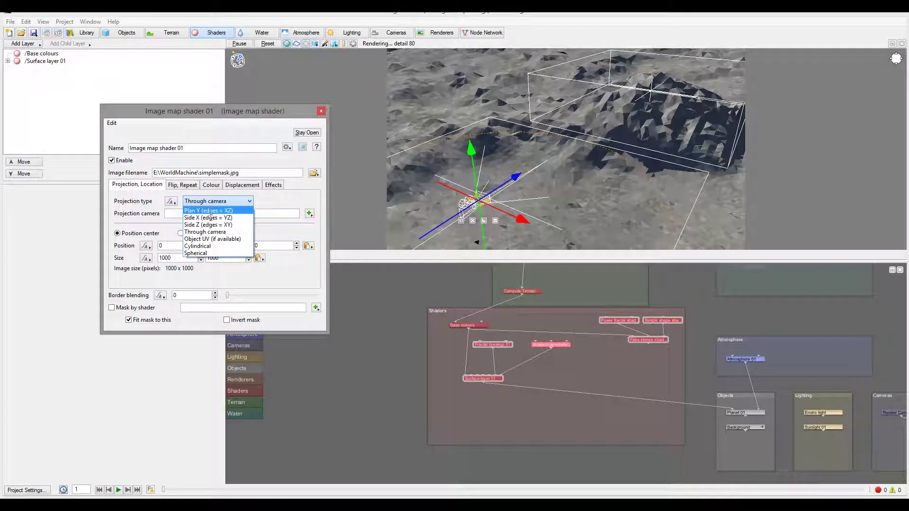
click(210, 211)
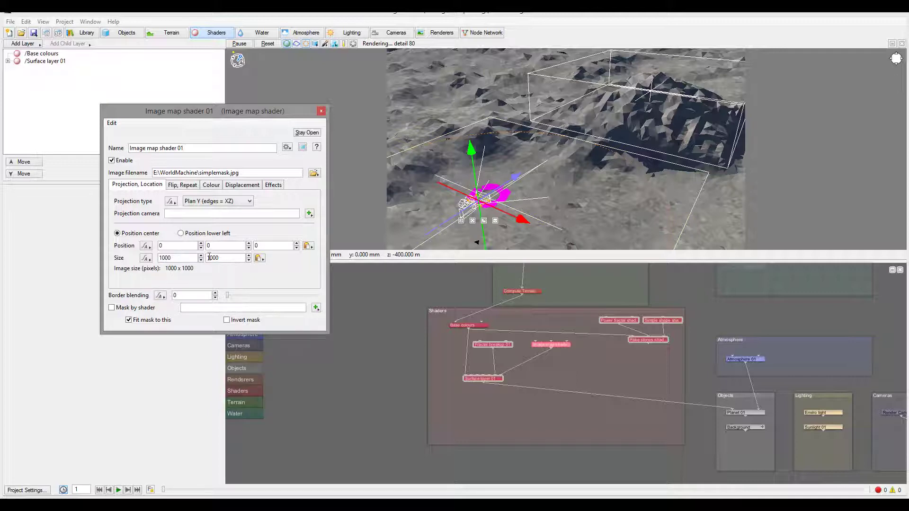
drag(221, 114, 316, 99)
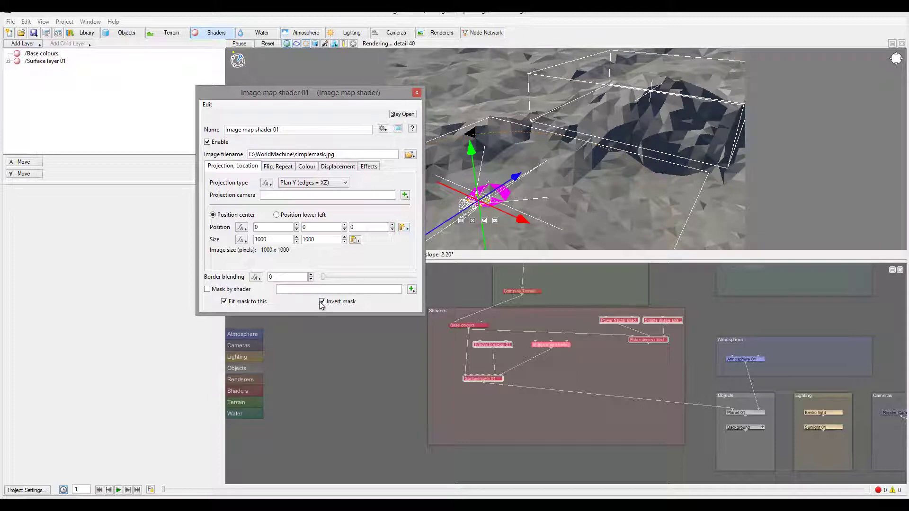
key(ctrl+z)
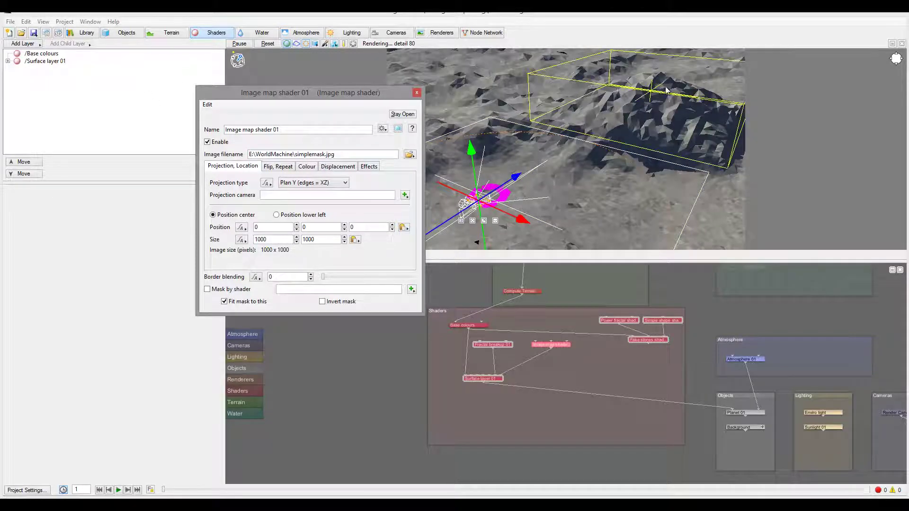
Copy the position coordinates of Heightfield shader 01 from its terrain settings, keeping the image map shader settings open
mouse_move(362, 95)
mouse_down()
mouse_move(369, 107)
mouse_move(379, 91)
mouse_up()
click(170, 32)
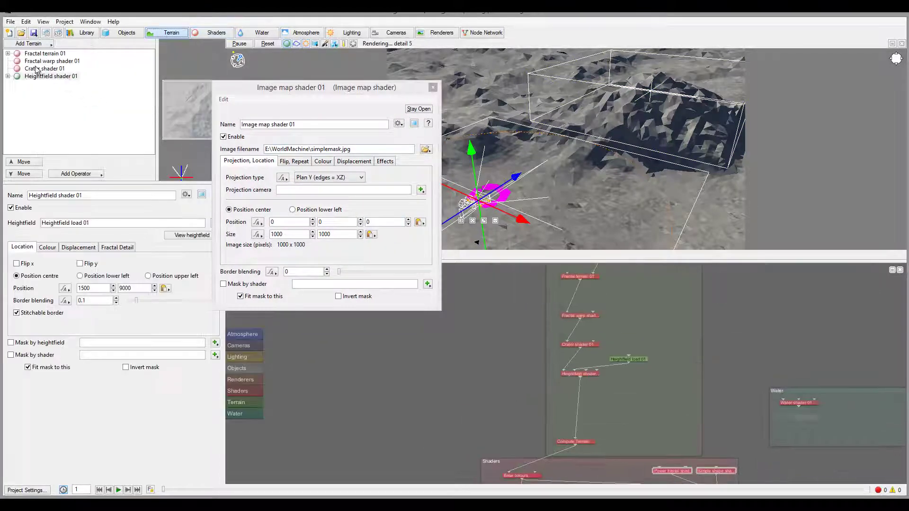
click(167, 288)
click(209, 292)
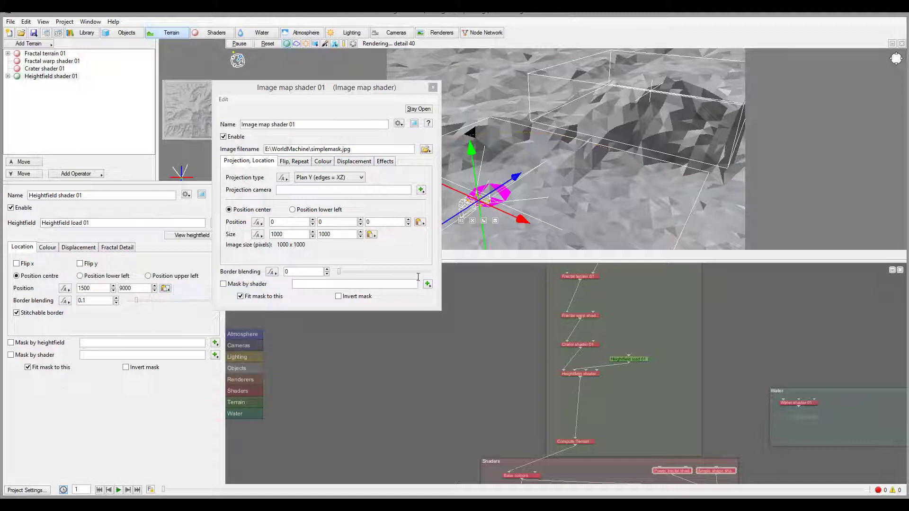
Paste the copied heightfield coordinates into the image map's position and inspect the mask placement on the mountain from above
click(419, 221)
click(469, 235)
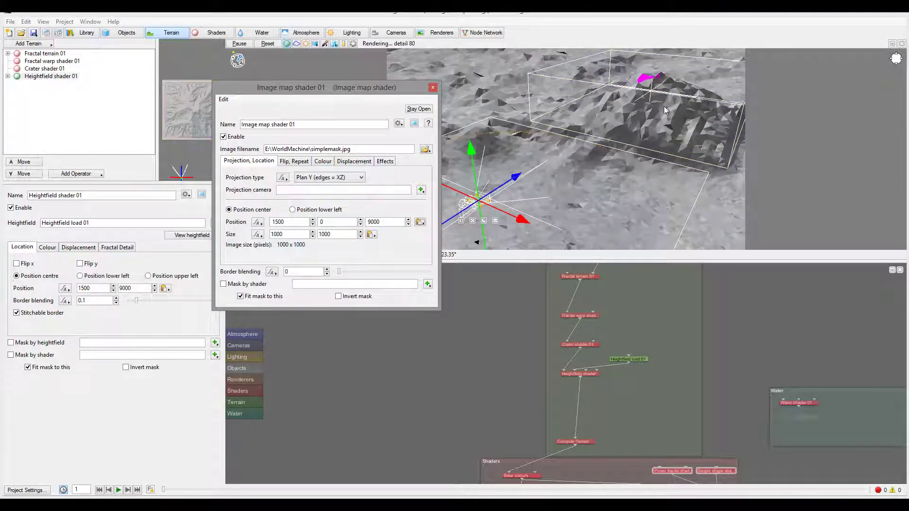
middle_drag(661, 102, 602, 216)
alt+drag(603, 215, 626, 158)
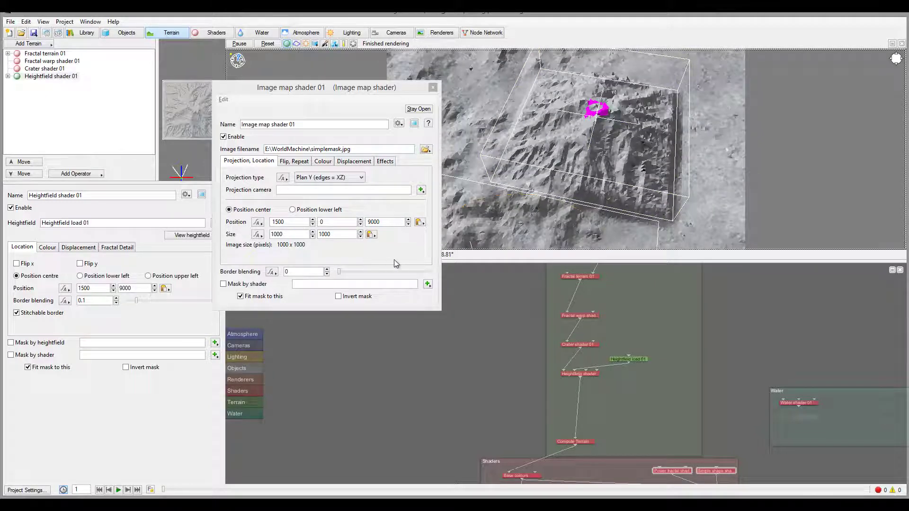
Replace the image in Image map shader 01 with Terragen-image.tif from the WorldMachine folder
click(425, 150)
click(473, 150)
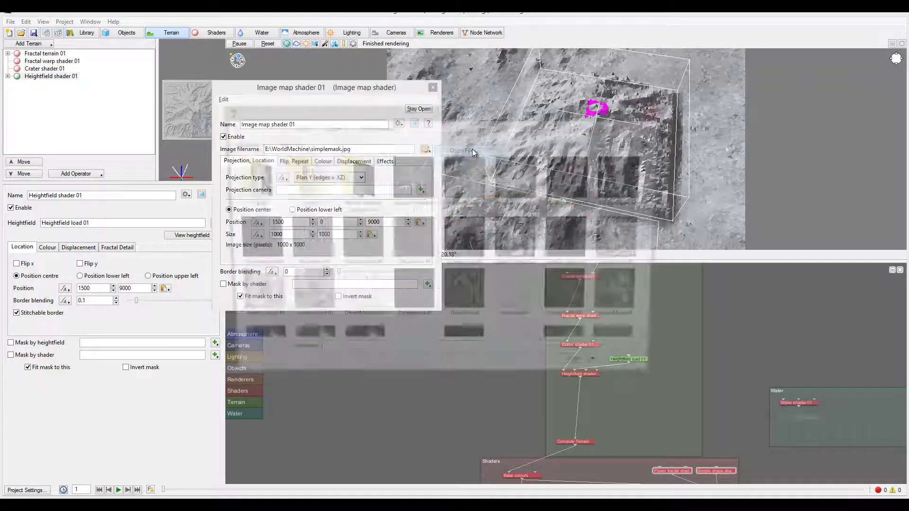
scroll(665, 174, down, 10)
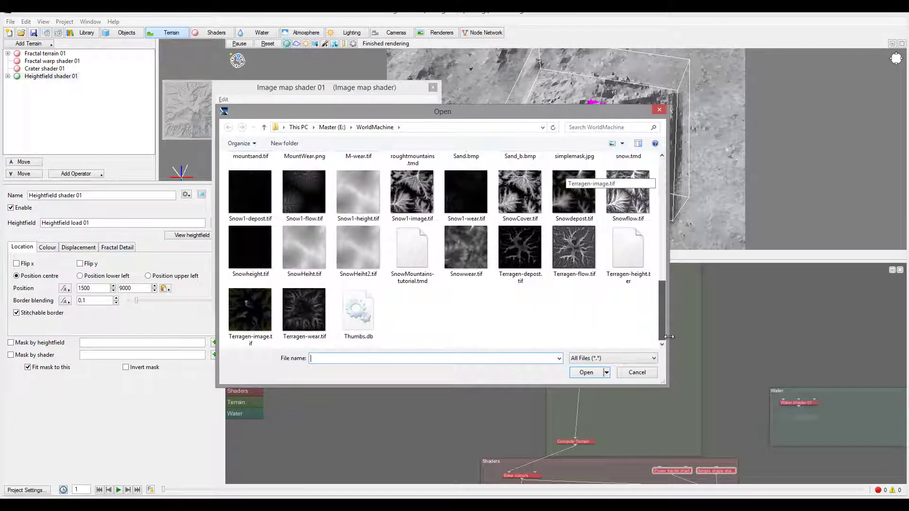
click(304, 312)
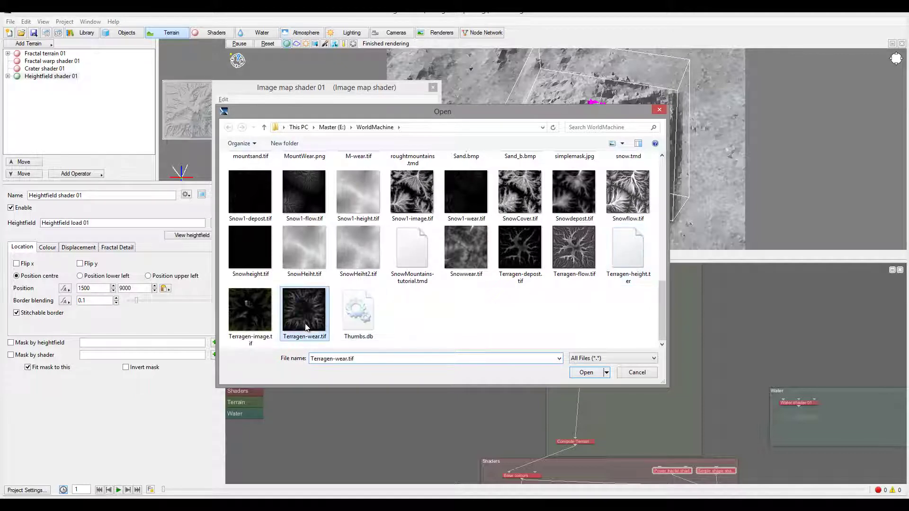
click(267, 305)
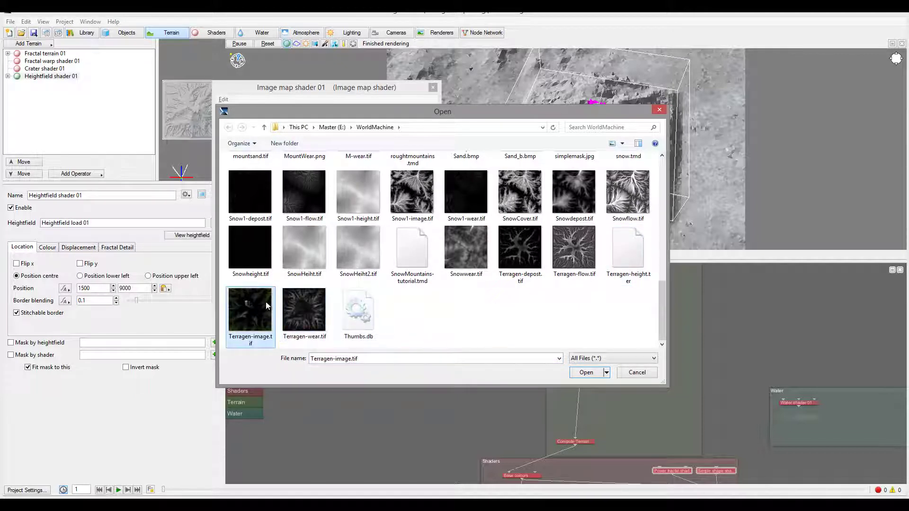
click(585, 373)
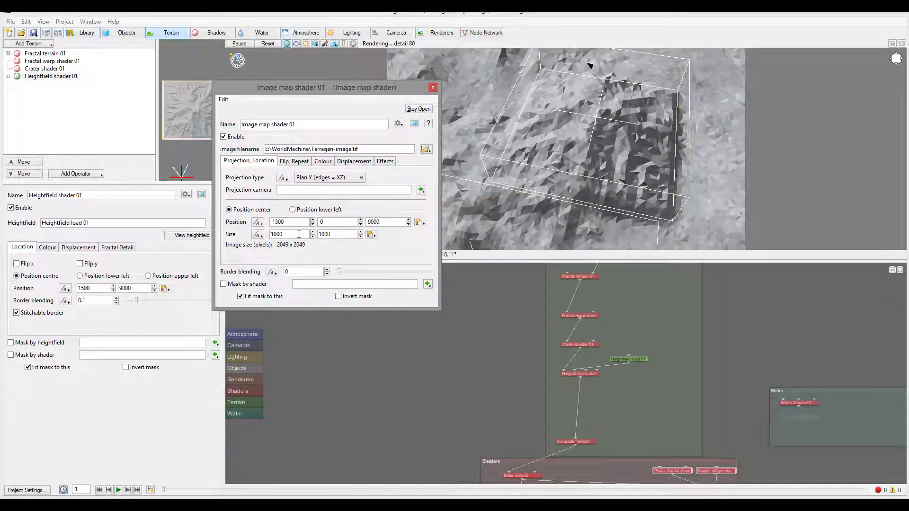
Set the size of the image map to 2049 by 2049
double_click(287, 233)
text(2049)
key(Return)
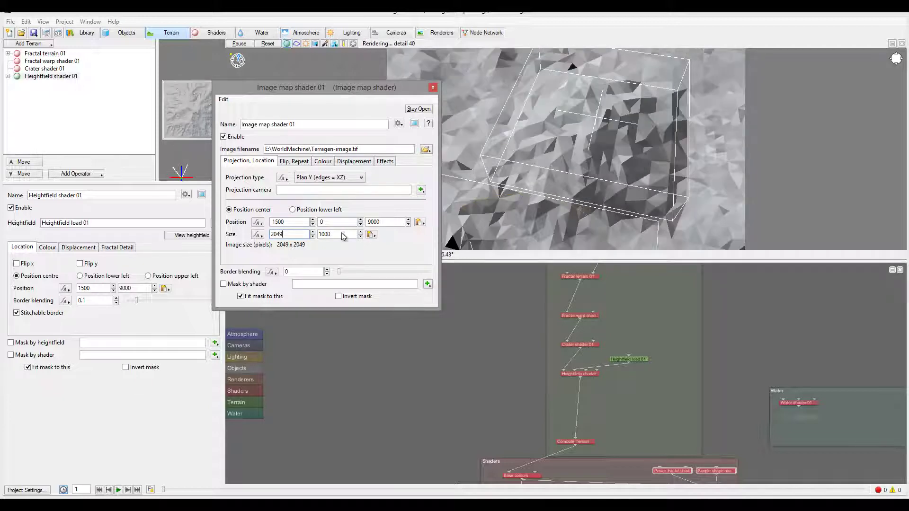
double_click(327, 234)
text(204)
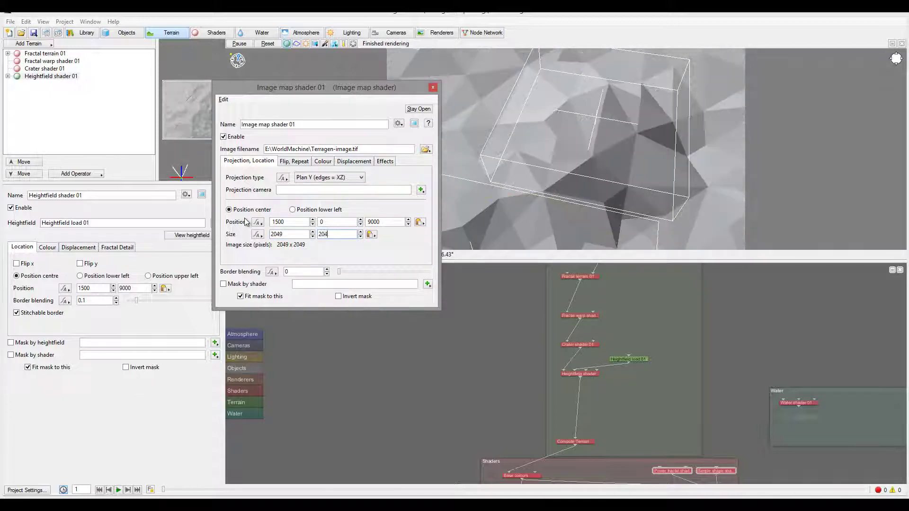
text(9)
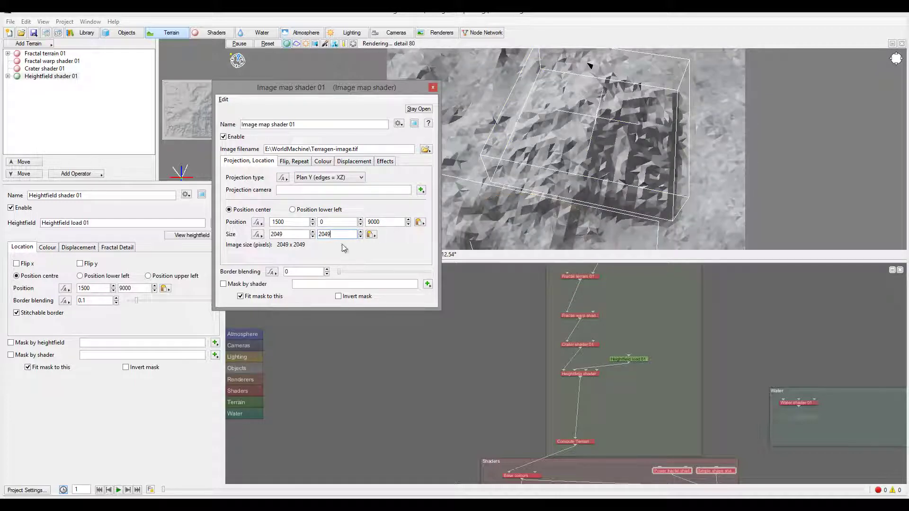
Look through the image map's repeat, colour, displacement and effects settings, try Alpha as opacity, and close the shader
click(292, 162)
click(319, 162)
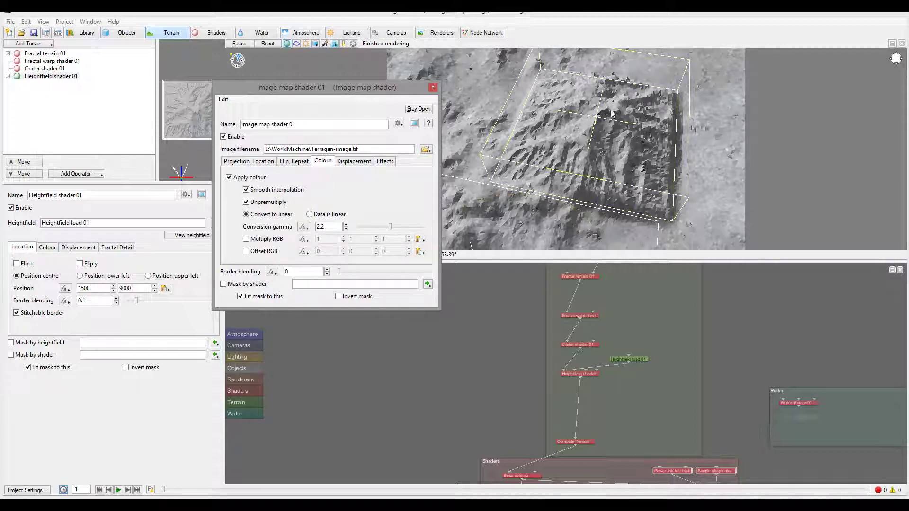
drag(364, 228, 230, 221)
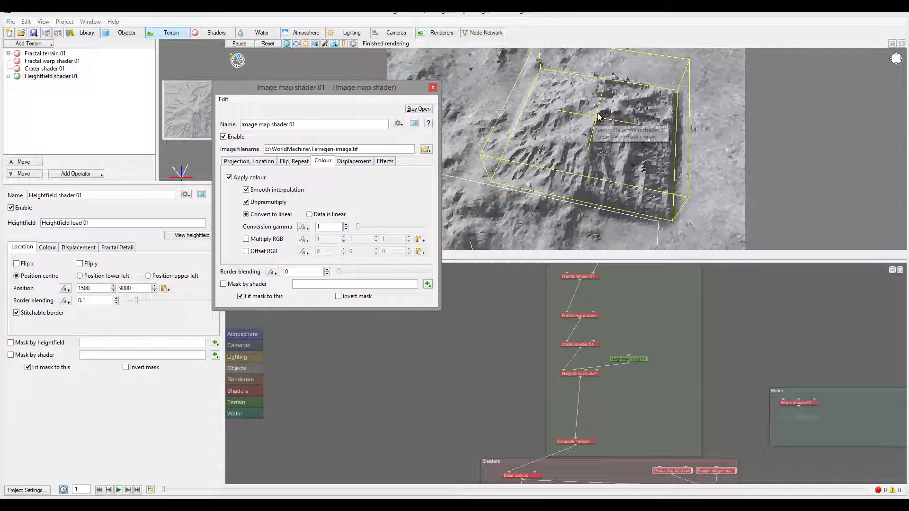
click(351, 160)
click(386, 162)
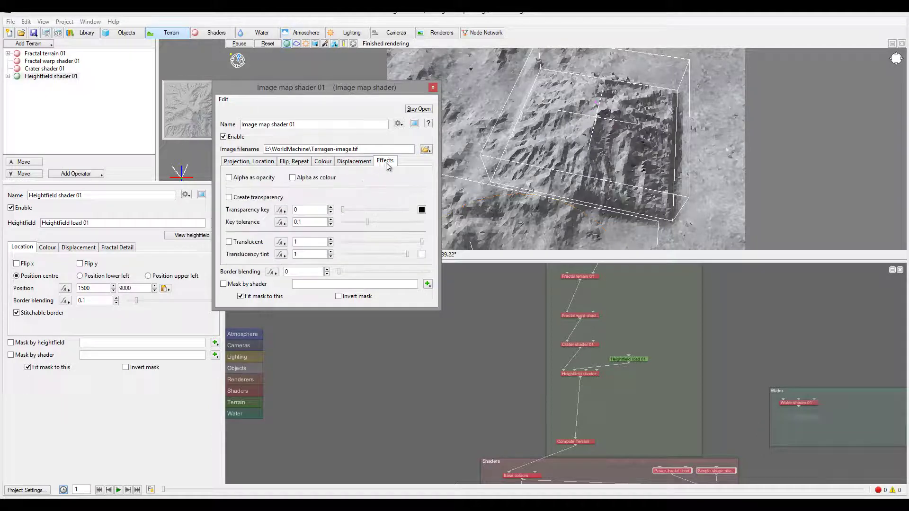
click(230, 178)
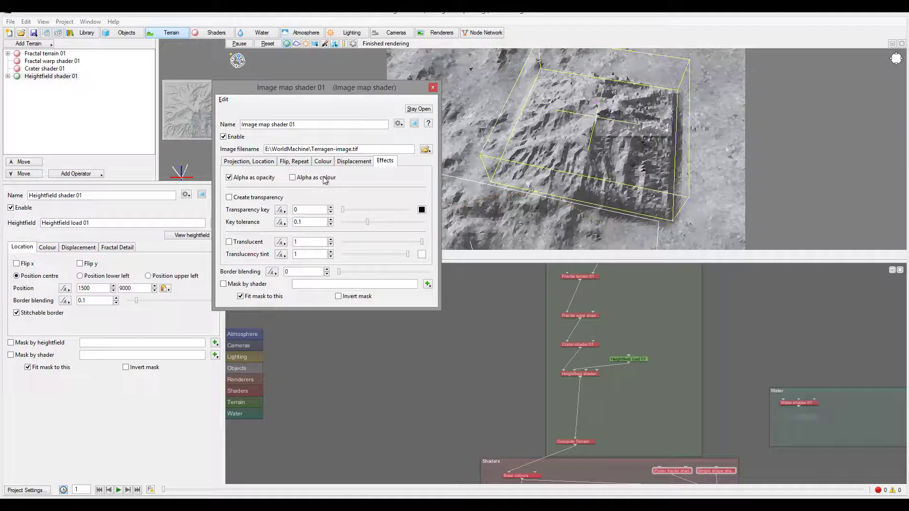
click(230, 178)
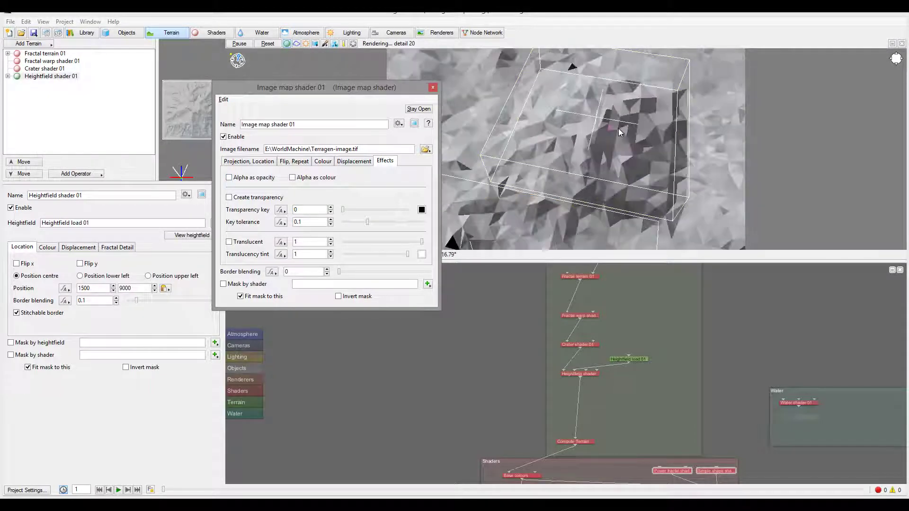
drag(371, 88, 331, 85)
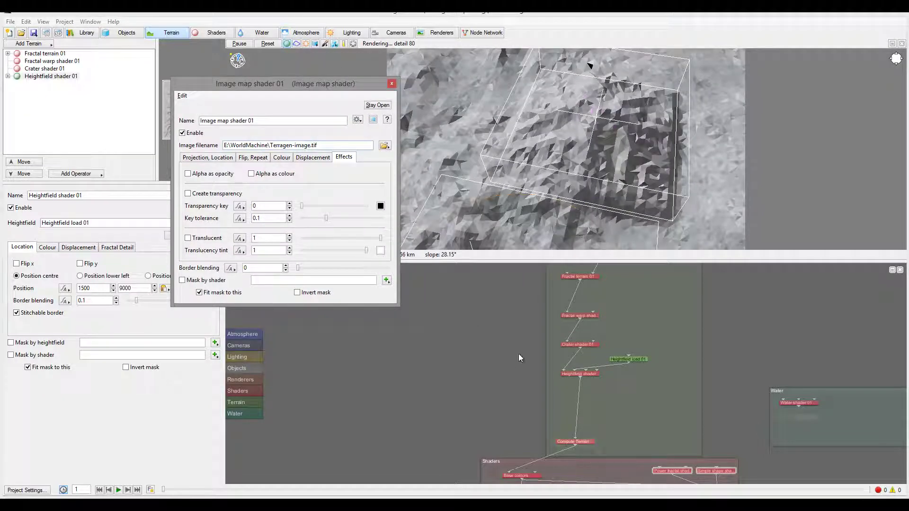
click(392, 84)
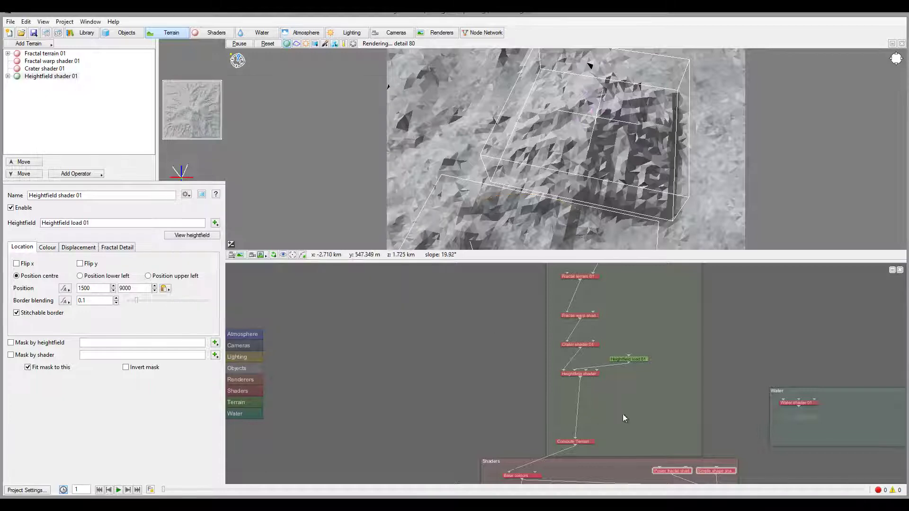
Open the settings of Surface layer 01 in the Shaders group and try inverting its shader mask
drag(635, 401, 606, 264)
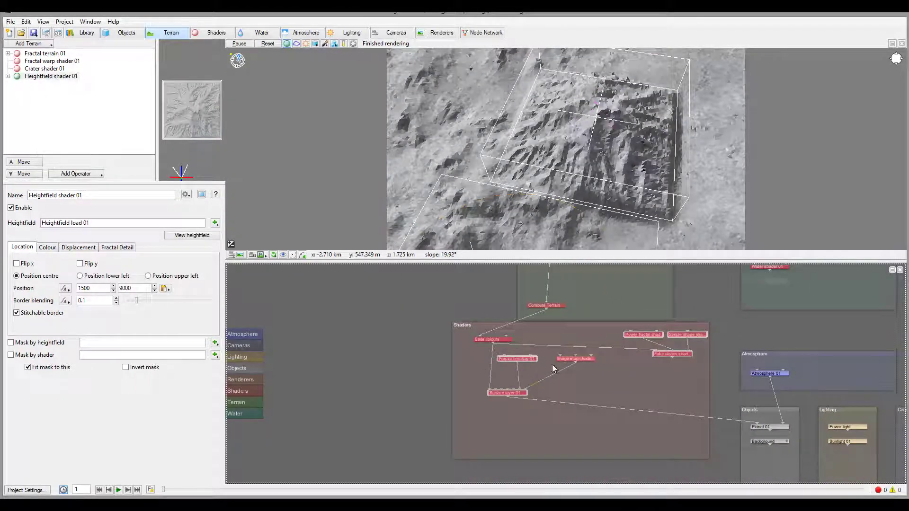
double_click(505, 391)
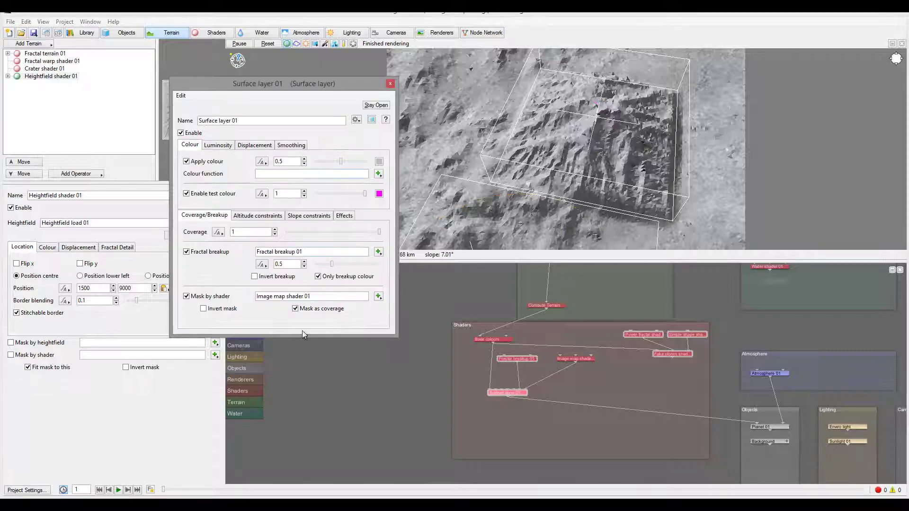
click(204, 309)
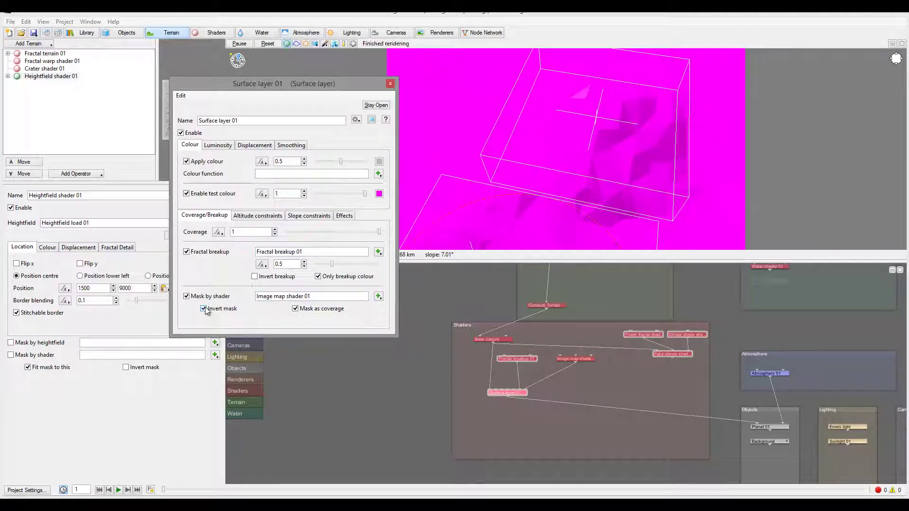
click(204, 309)
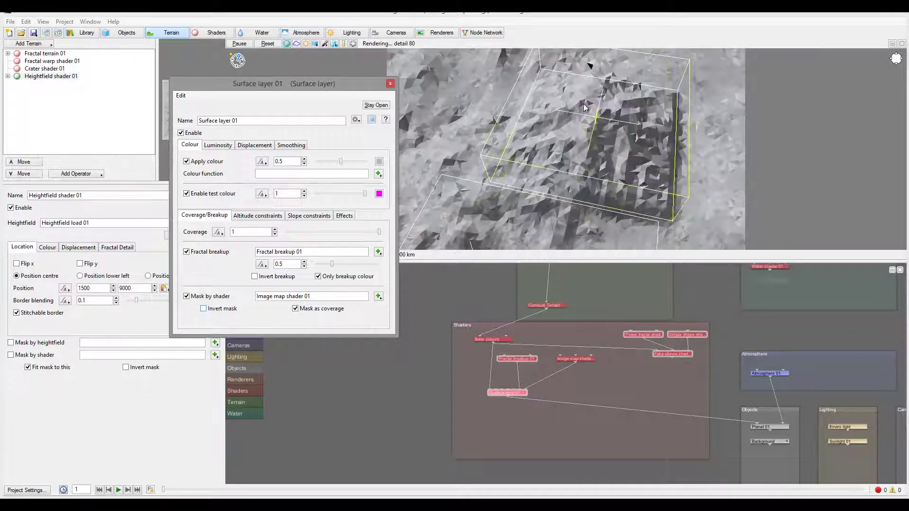
Set the applied colour of Surface layer 01 to 1 and turn off its test colour
alt+drag(599, 156, 526, 126)
drag(340, 162, 410, 165)
click(186, 194)
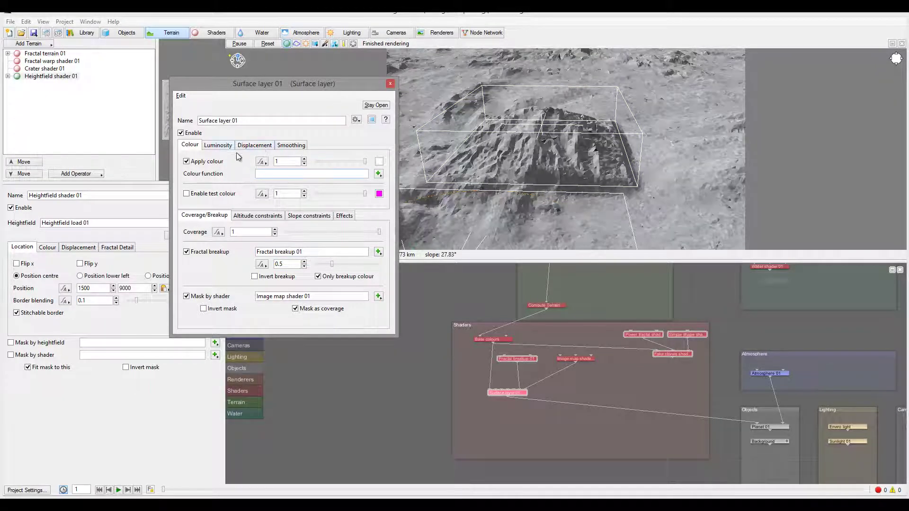
Make Surface layer 01 luminous at 0.1, pick a very pale blue luminosity tint, and close its settings
click(221, 146)
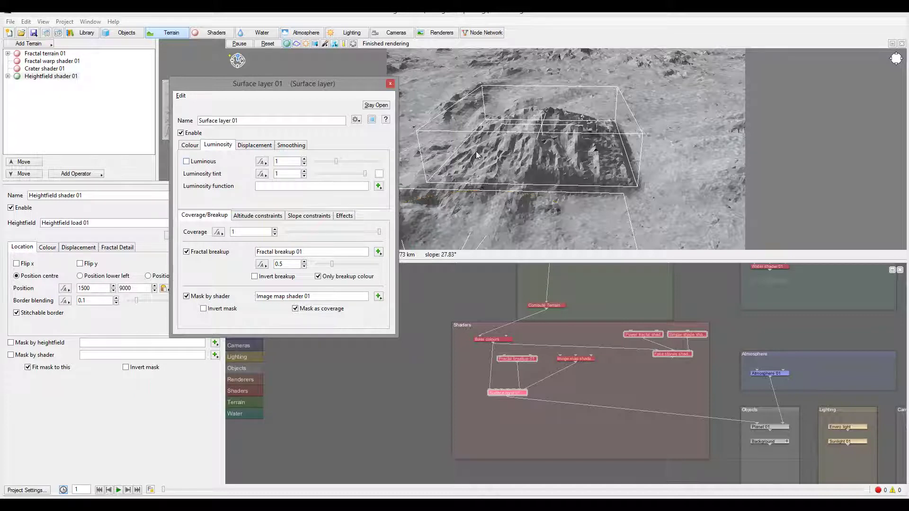
click(187, 162)
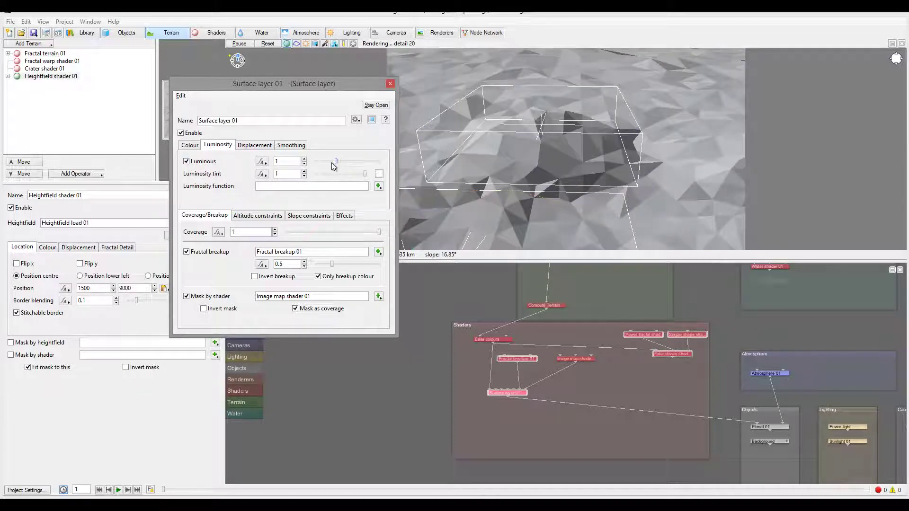
drag(332, 164, 322, 164)
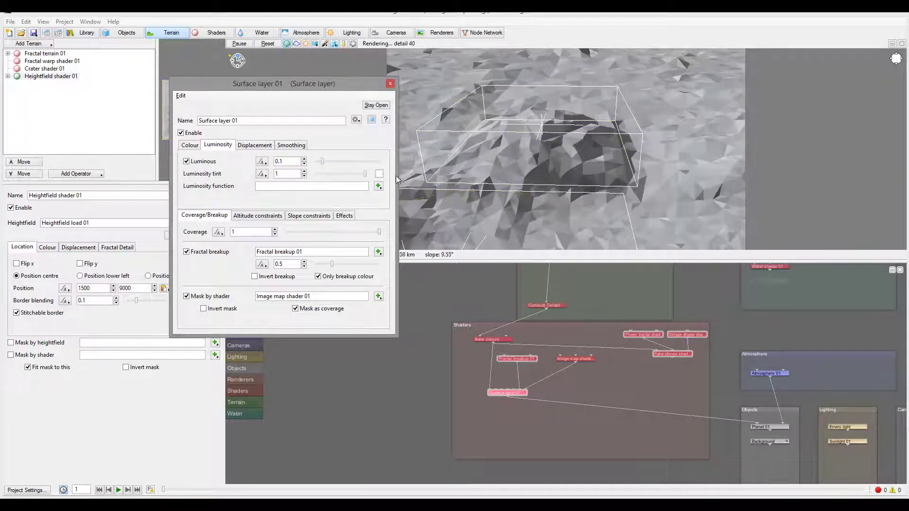
click(379, 173)
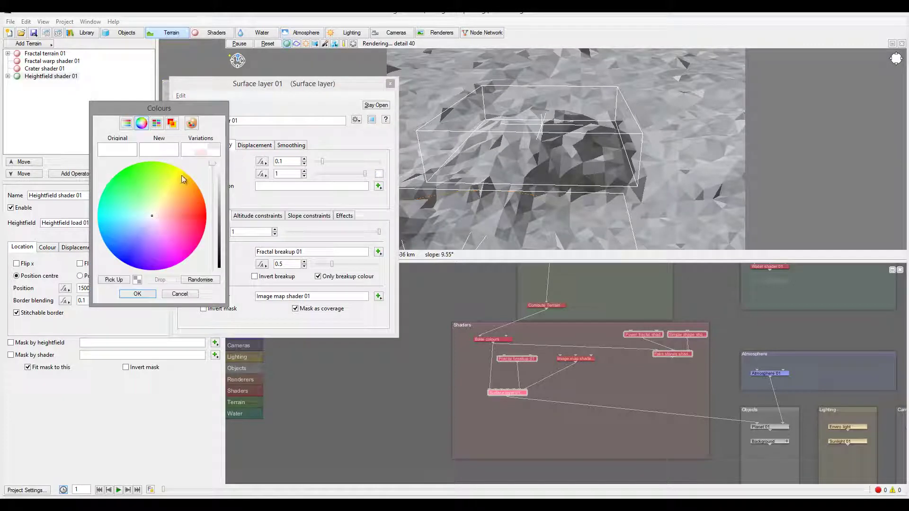
click(150, 217)
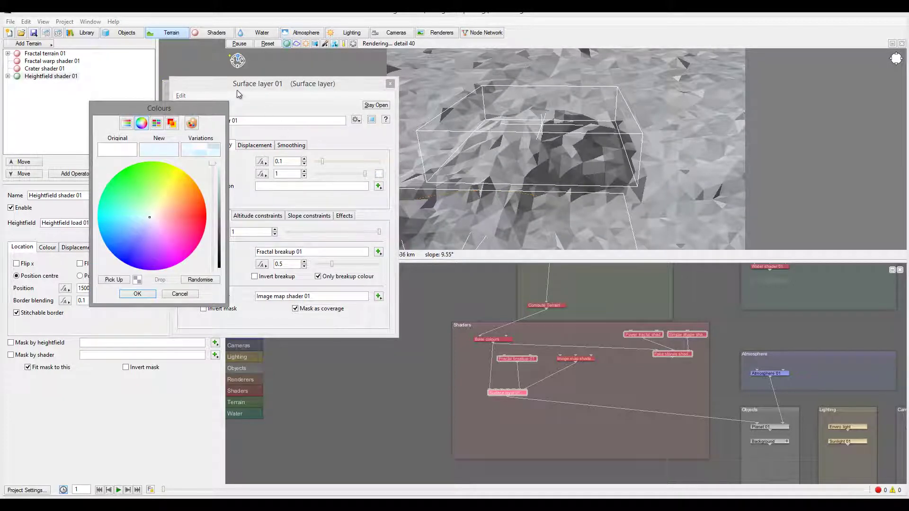
click(145, 295)
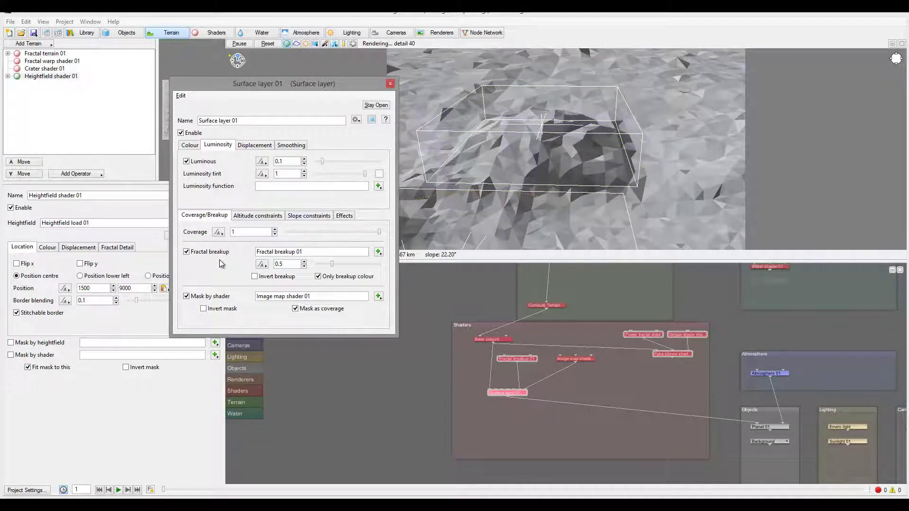
click(426, 119)
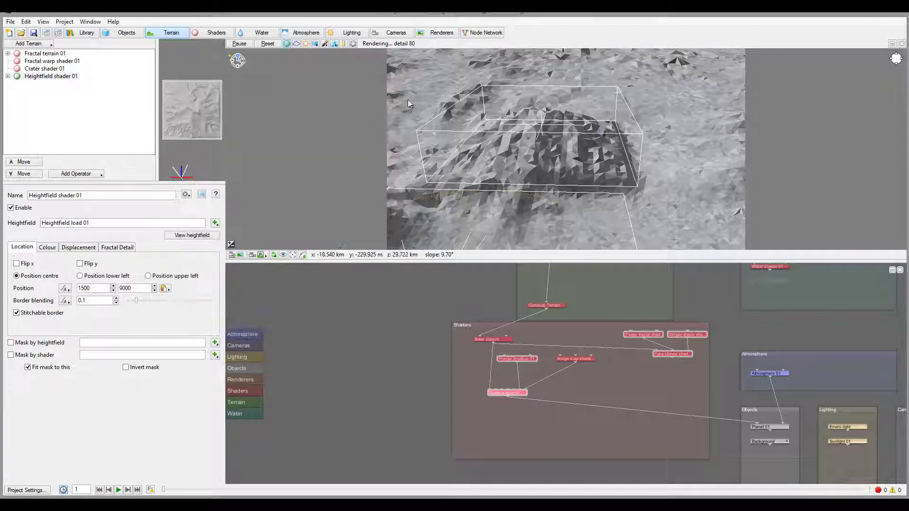
Return the preview to the render camera, run a test render of the mountain, and stop it before it completes
click(261, 255)
click(337, 256)
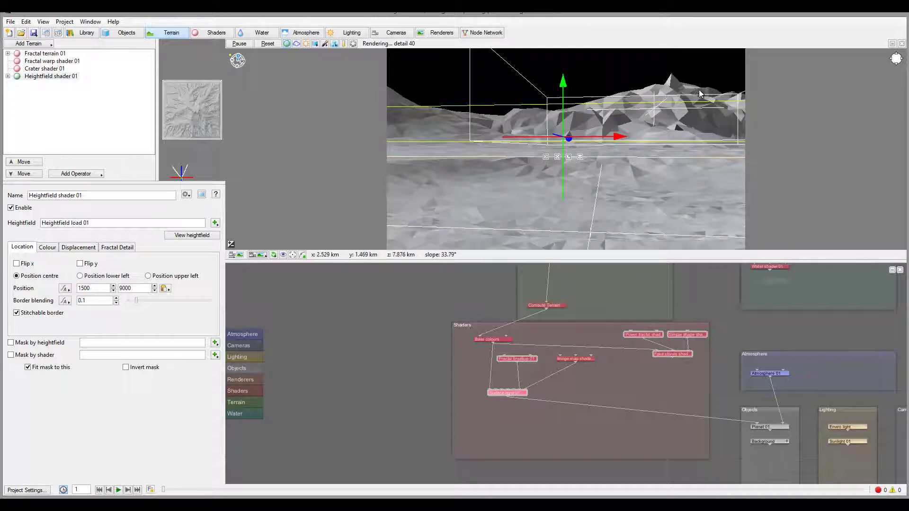
click(57, 33)
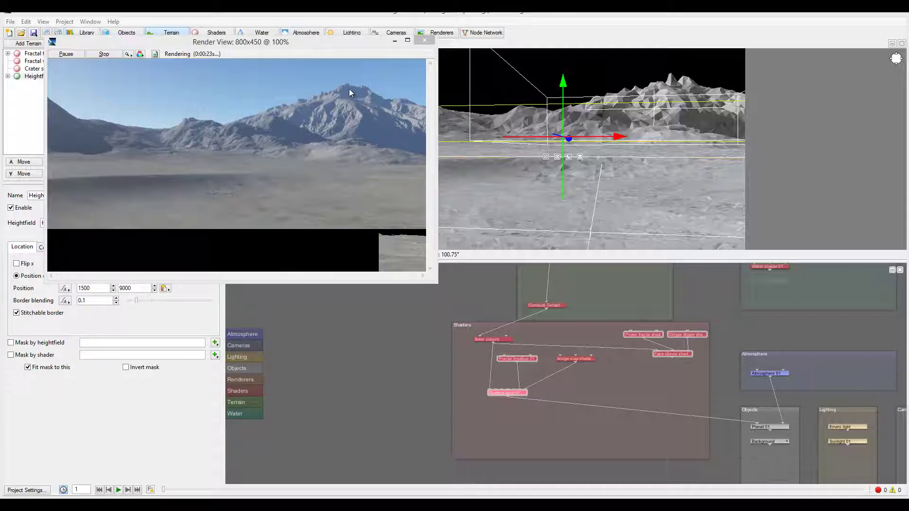
click(424, 40)
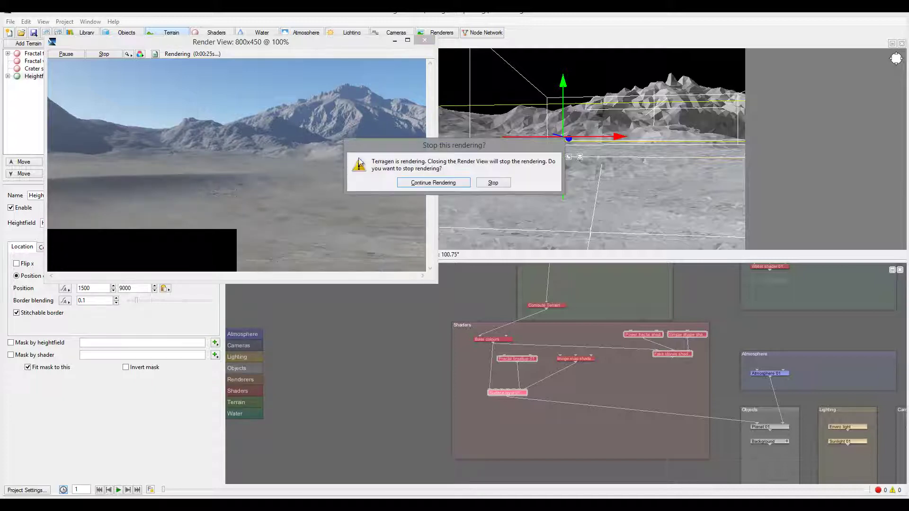
click(494, 183)
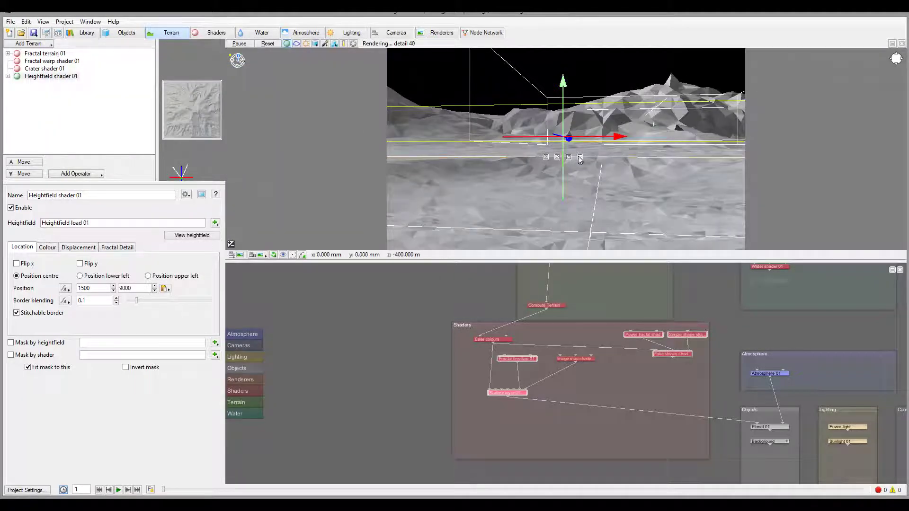
Examine the masked surface layer on the mountain's peak and slopes from above and close up in the 3D preview
alt+drag(635, 121, 640, 175)
alt+right_drag(641, 175, 483, 223)
alt+right_drag(611, 146, 502, 190)
mouse_move(611, 170)
alt+right_down()
mouse_move(389, 197)
mouse_move(521, 189)
alt+right_up()
alt+middle_drag(645, 140, 612, 180)
alt+drag(613, 181, 600, 231)
alt+middle_drag(642, 137, 603, 165)
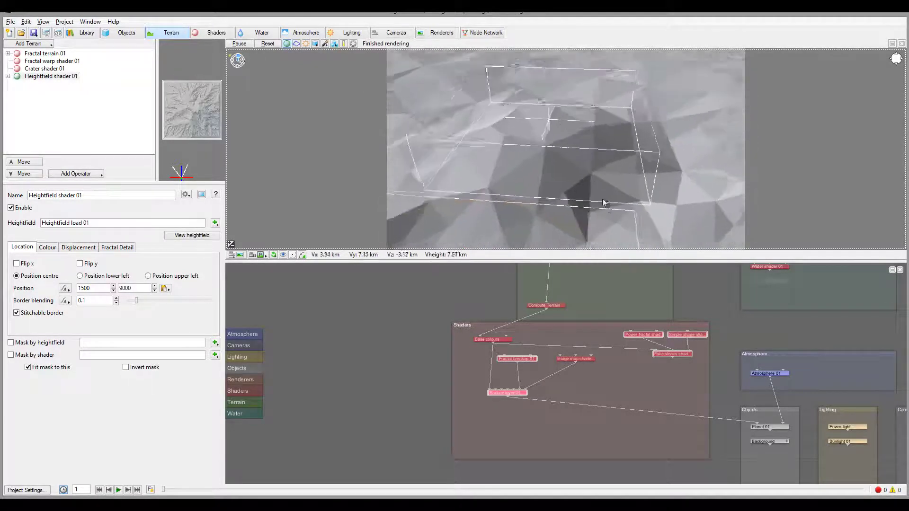
alt+right_drag(559, 133, 566, 157)
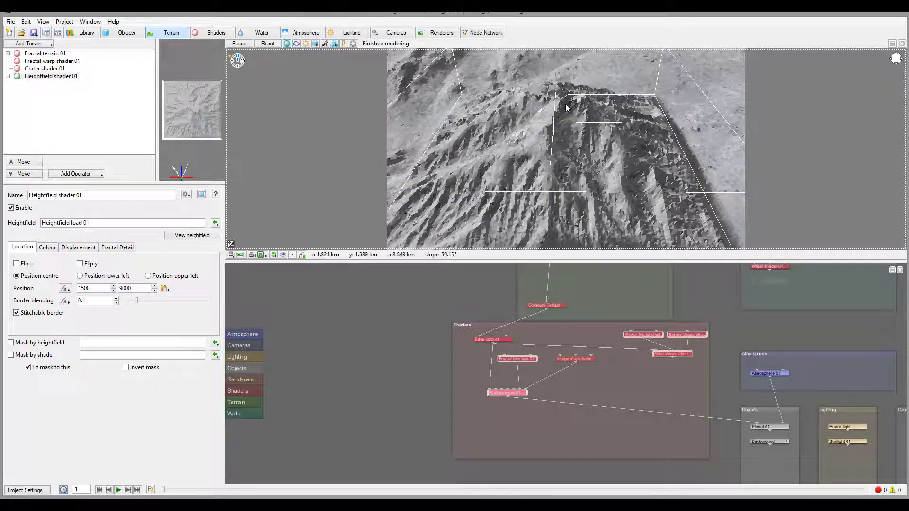
alt+drag(504, 152, 594, 138)
right_drag(642, 137, 584, 108)
alt+drag(581, 148, 615, 196)
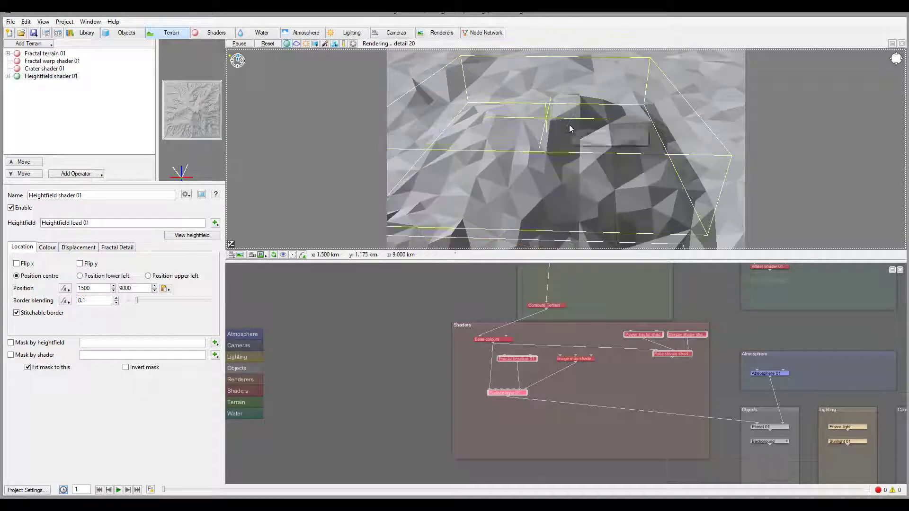
Switch to Photoshop and strongly brighten Terragen-image.tif with Levels by lowering the RGB white input level close to the black point
alt+middle_drag(580, 137, 611, 138)
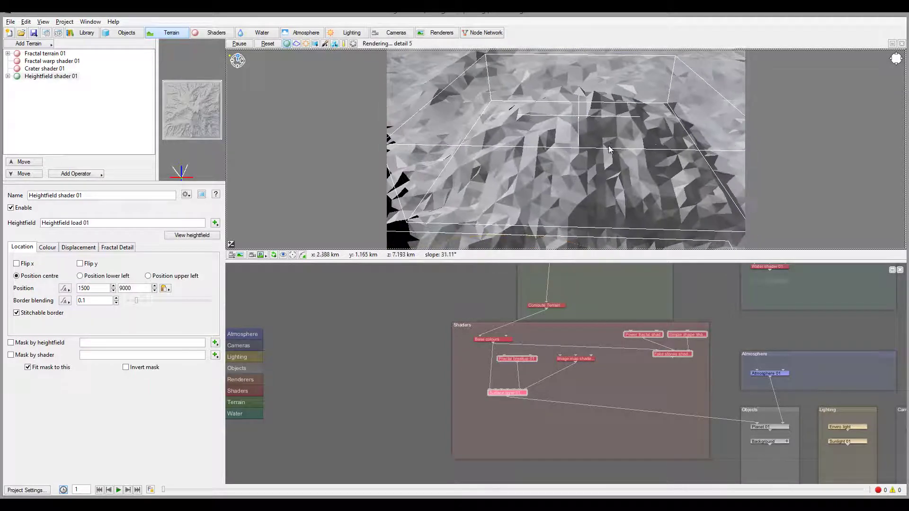
alt+drag(609, 147, 609, 152)
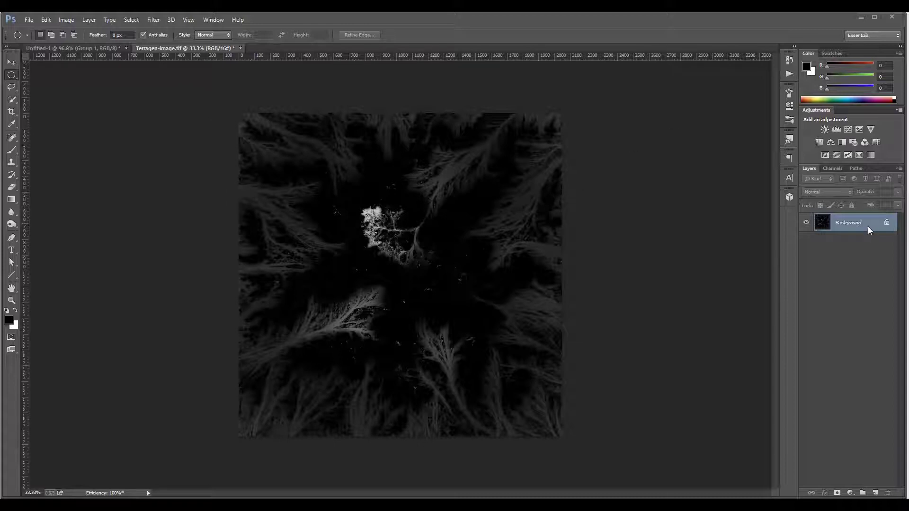
key(ctrl+l)
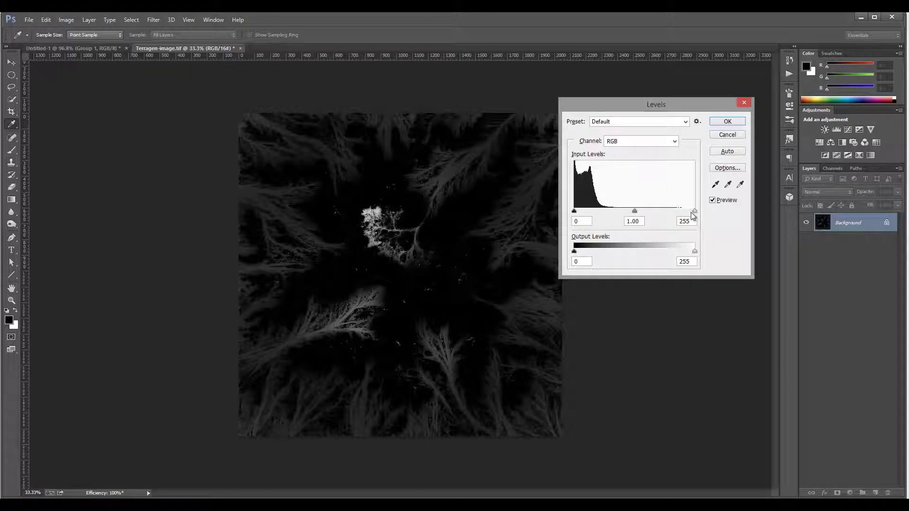
drag(694, 211, 578, 211)
click(727, 122)
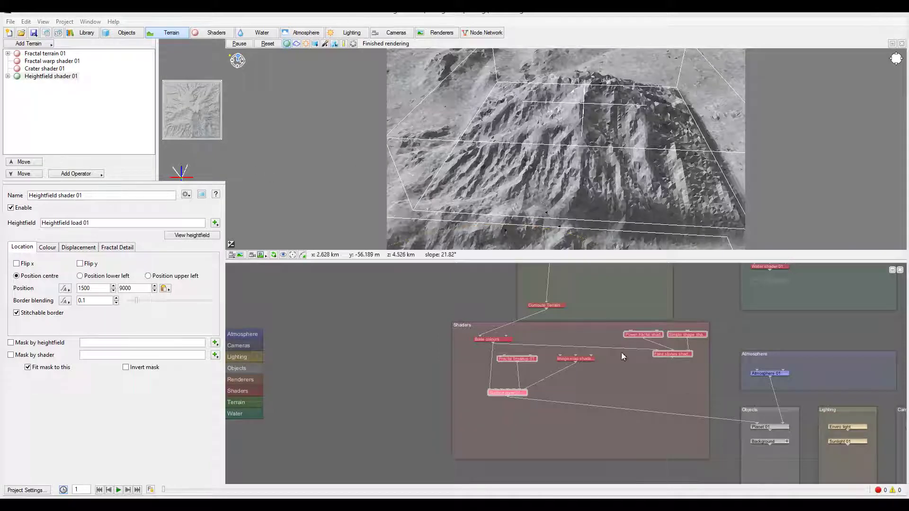
Replace the image of Image map shader 01 in Terragen with Terragen-snow.tif from the WorldMachine folder
double_click(574, 359)
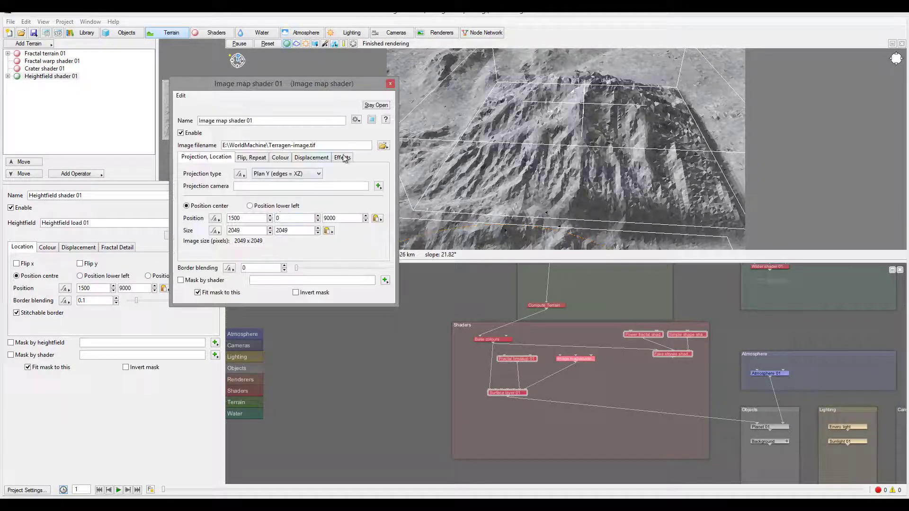
click(382, 145)
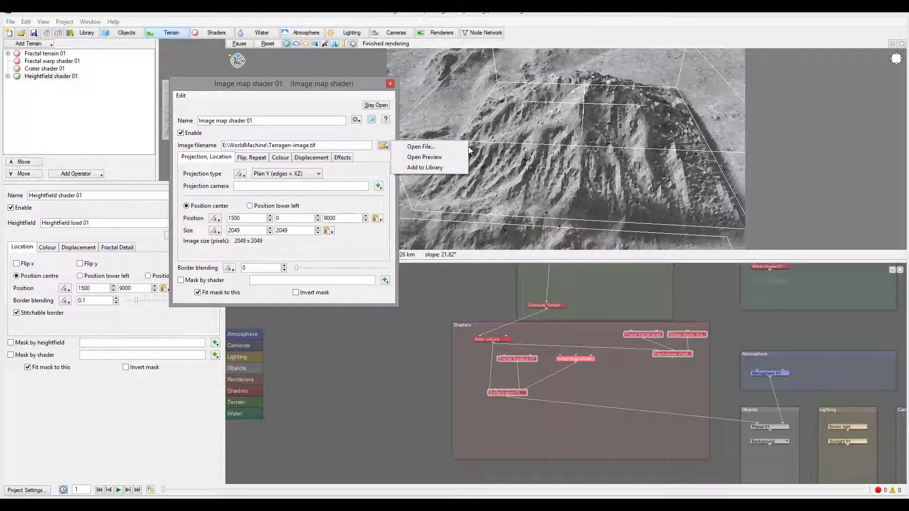
click(446, 144)
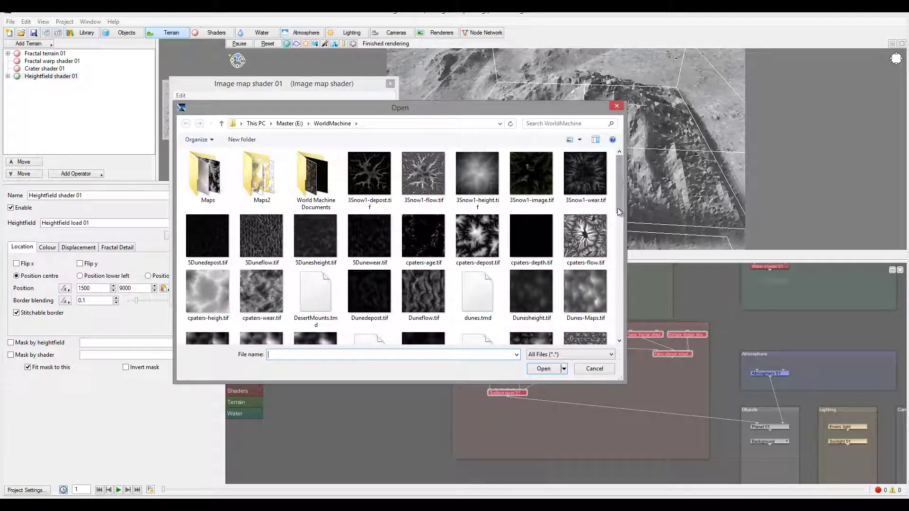
scroll(619, 222, down, 10)
click(261, 307)
click(543, 368)
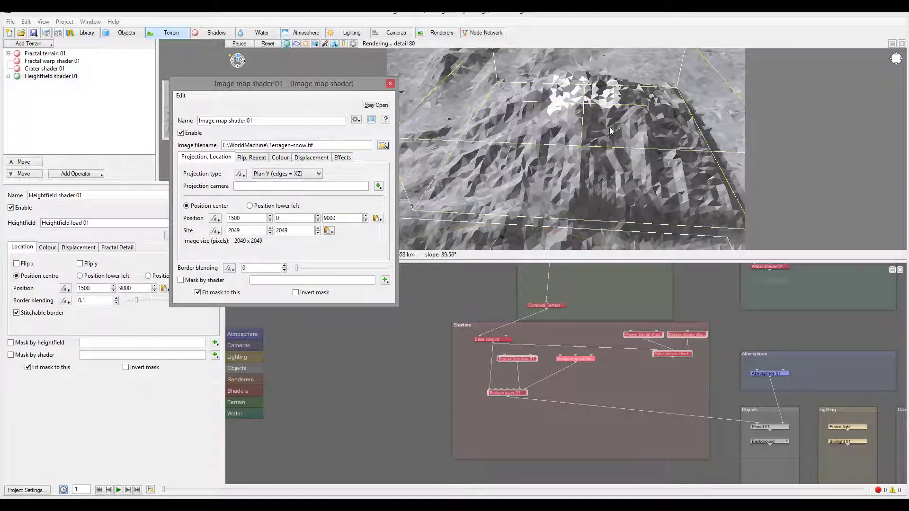
Set the projection size of Image map shader 01 to 8000 by 8000 so the snow mask spans the heightfield
drag(608, 153, 653, 195)
scroll(616, 141, up, 8)
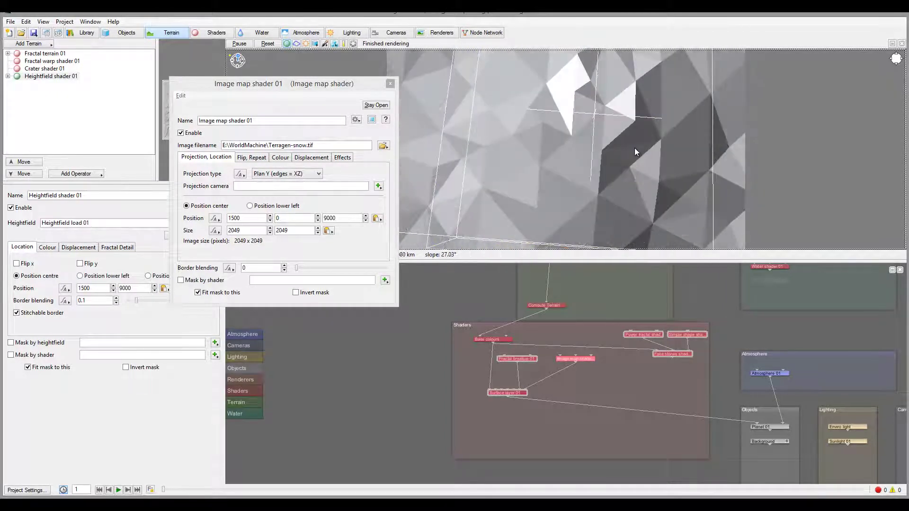
scroll(560, 150, down, 6)
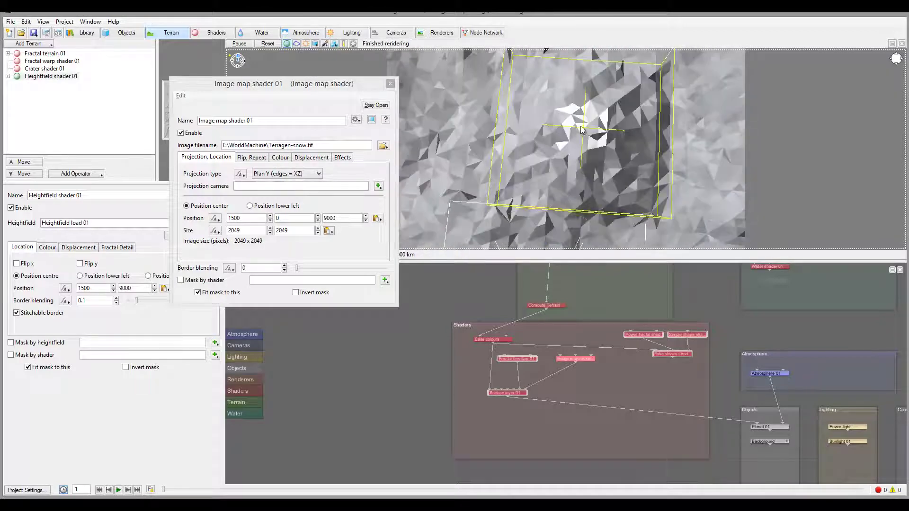
mouse_move(585, 128)
alt+mouse_down()
mouse_move(590, 86)
mouse_move(595, 118)
alt+mouse_up()
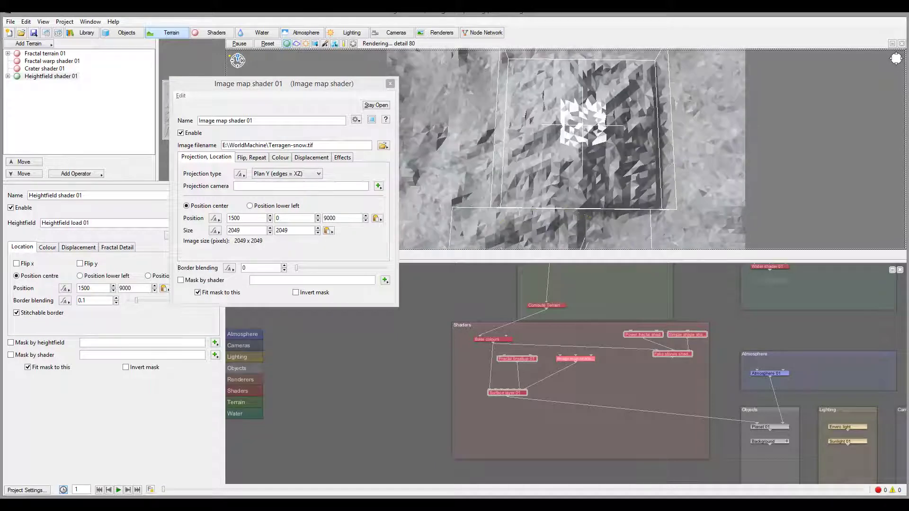
click(239, 231)
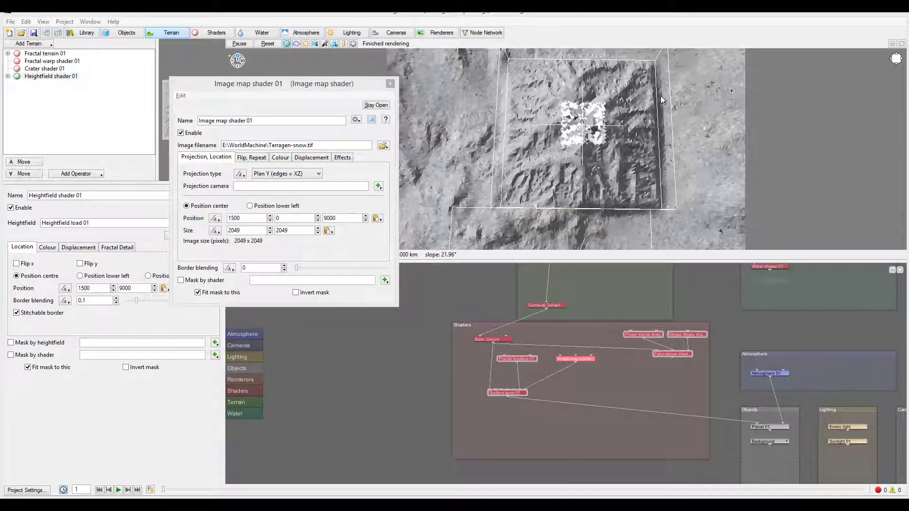
double_click(244, 229)
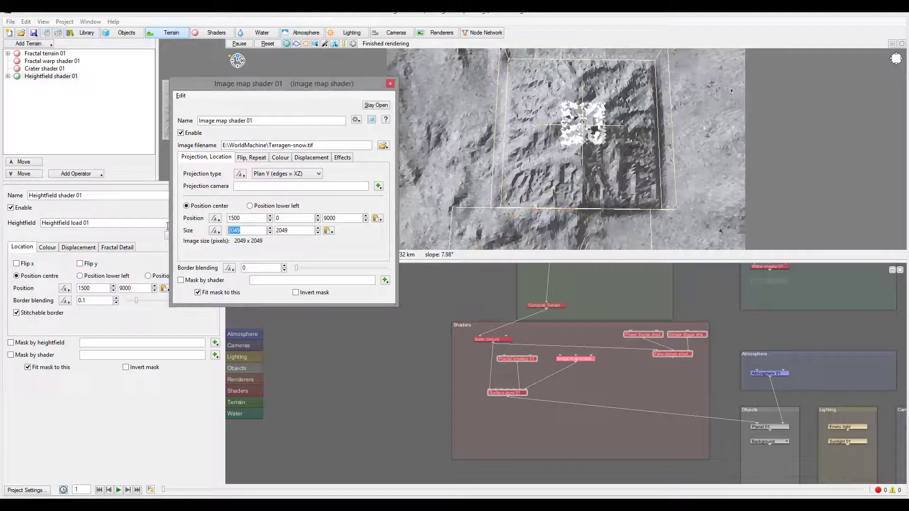
text(8000)
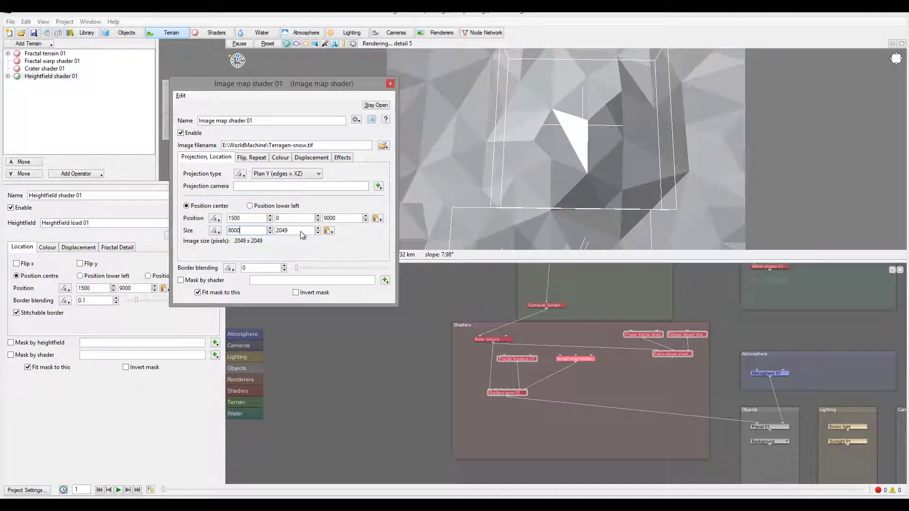
key(Tab)
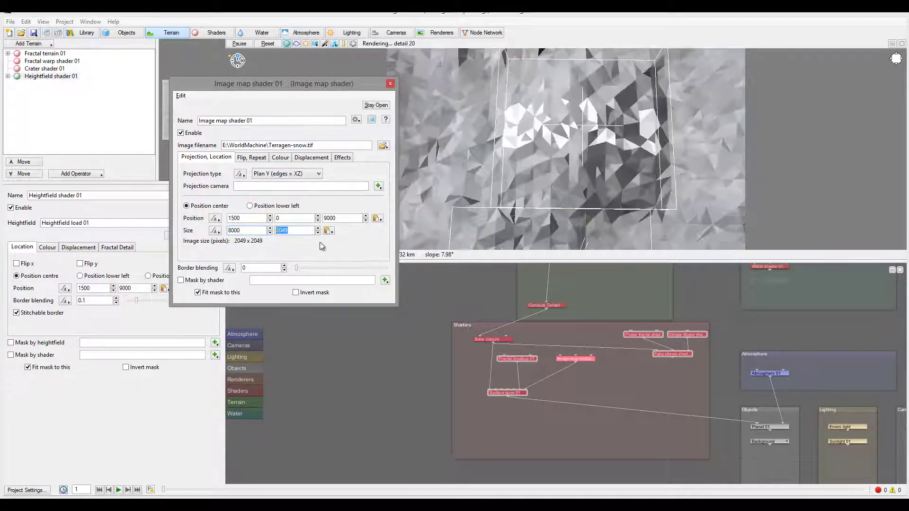
text(8000)
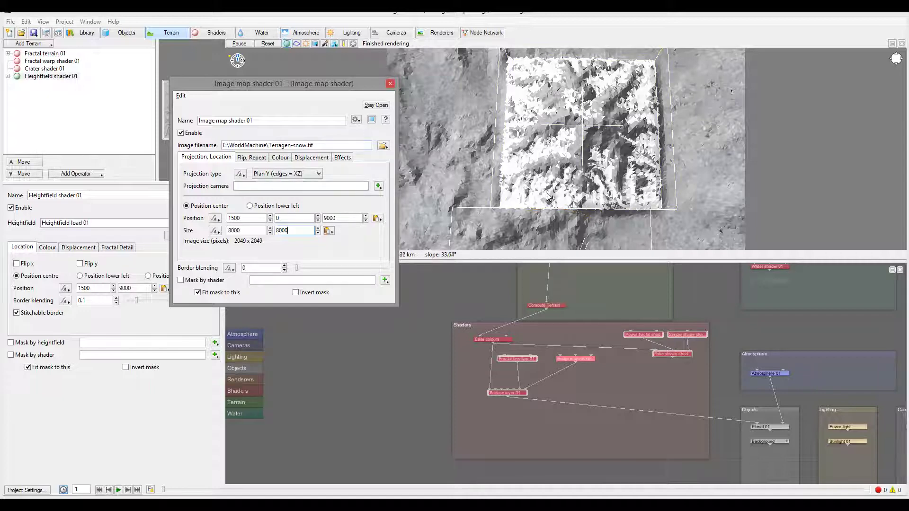
Examine the snow mask's coverage on the mountain from above and from low side angles in the 3D preview
drag(554, 222, 636, 148)
drag(662, 229, 647, 81)
drag(585, 160, 599, 195)
drag(632, 170, 582, 95)
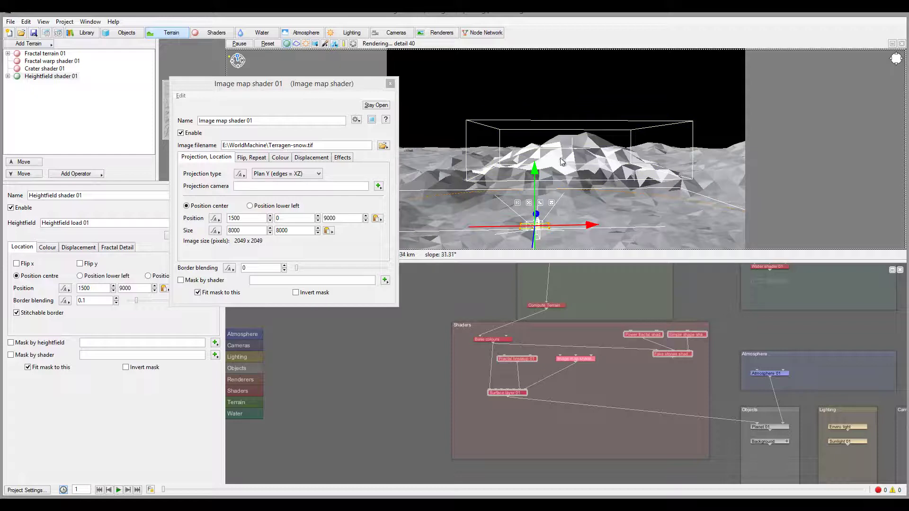
alt+middle_drag(526, 152, 622, 167)
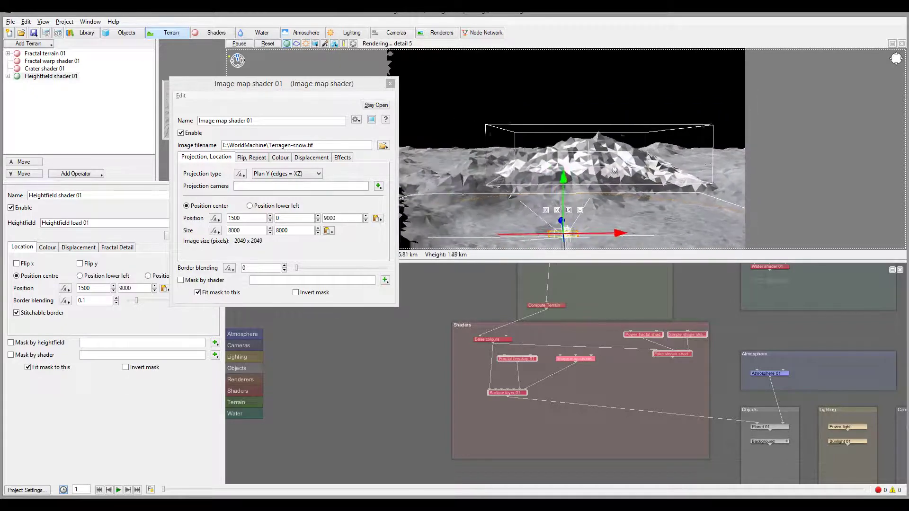
drag(624, 171, 577, 157)
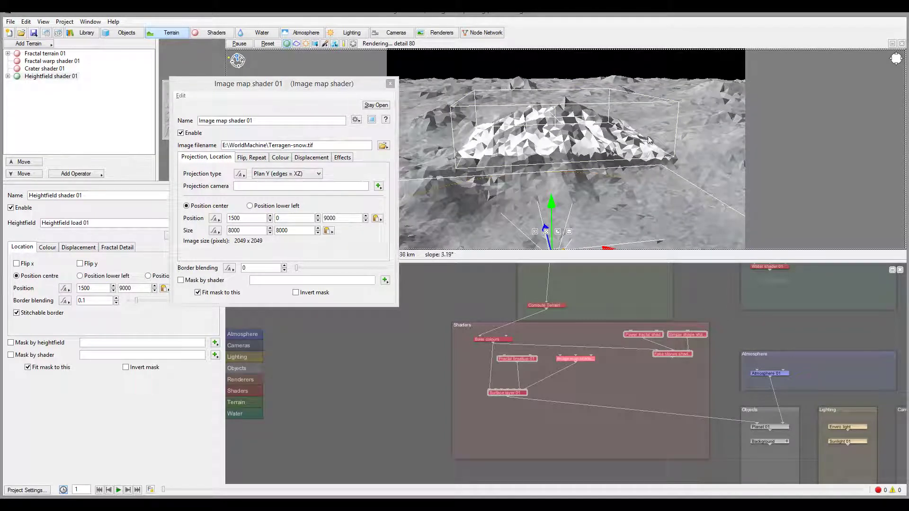
drag(689, 195, 639, 186)
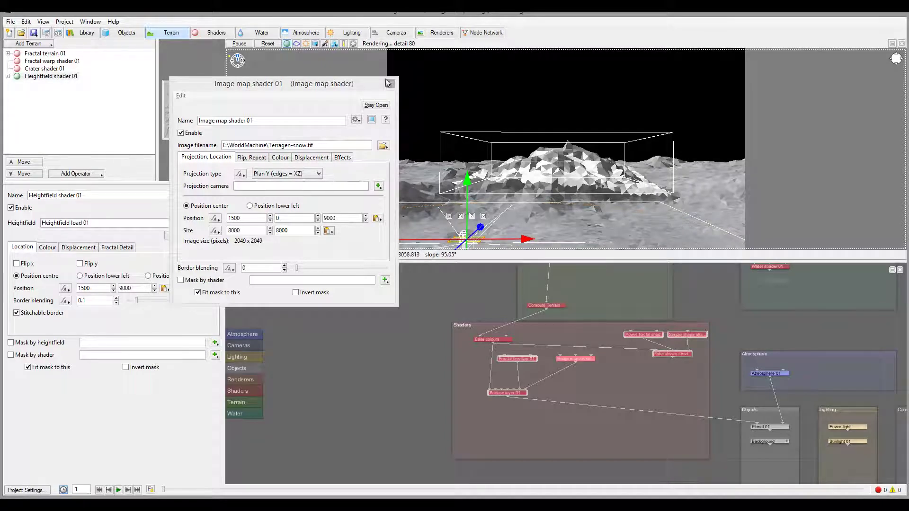
Close the image map settings, return the preview to the render camera, and test-render the snowy mountain before closing the render view
click(390, 84)
click(262, 255)
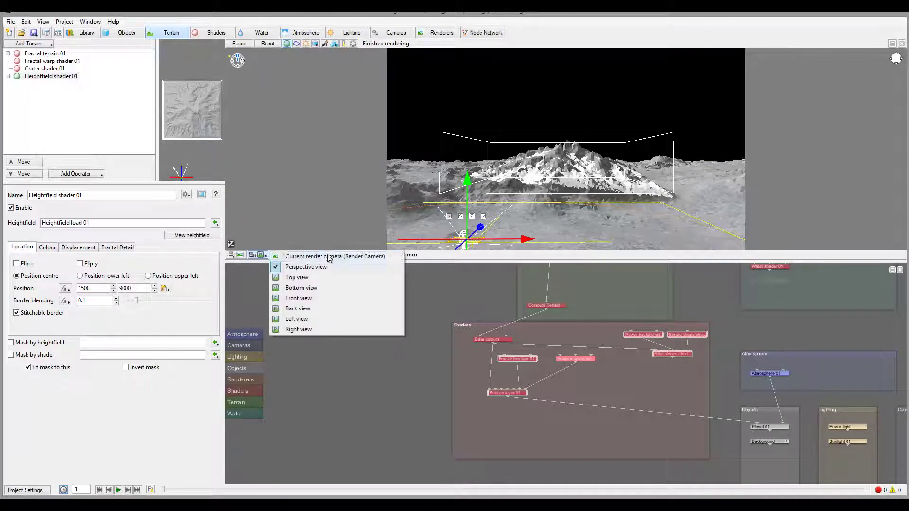
click(327, 256)
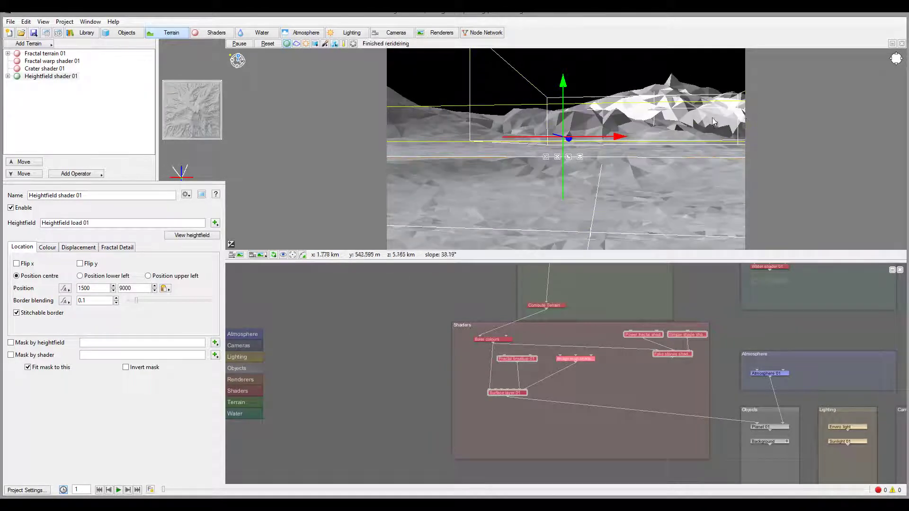
click(46, 33)
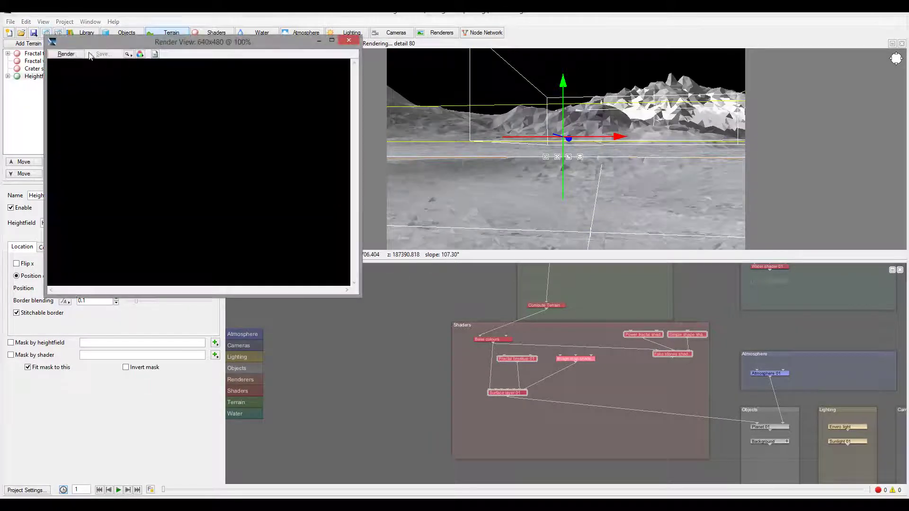
click(65, 54)
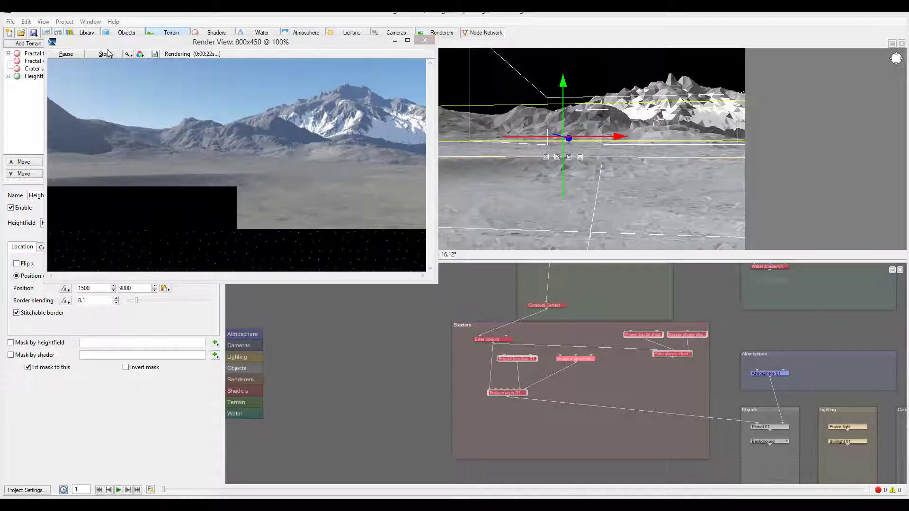
click(424, 40)
Reopen the settings of Image map shader 01, switch to Photoshop, and invert the Terragen-snow.tif mask
click(493, 183)
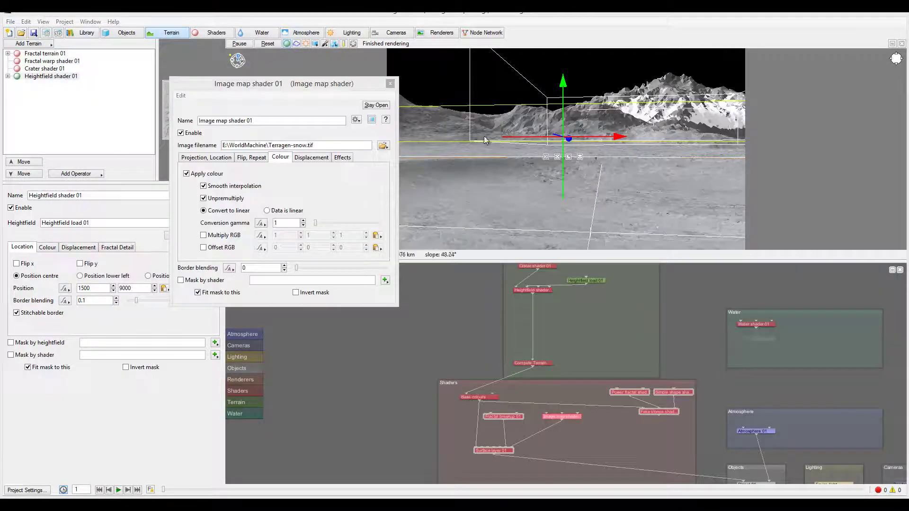
click(206, 112)
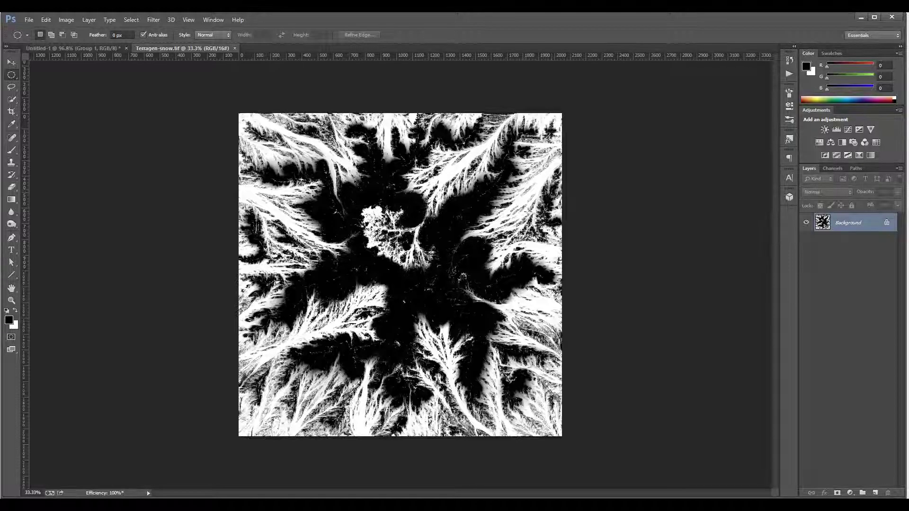
key(ctrl+i)
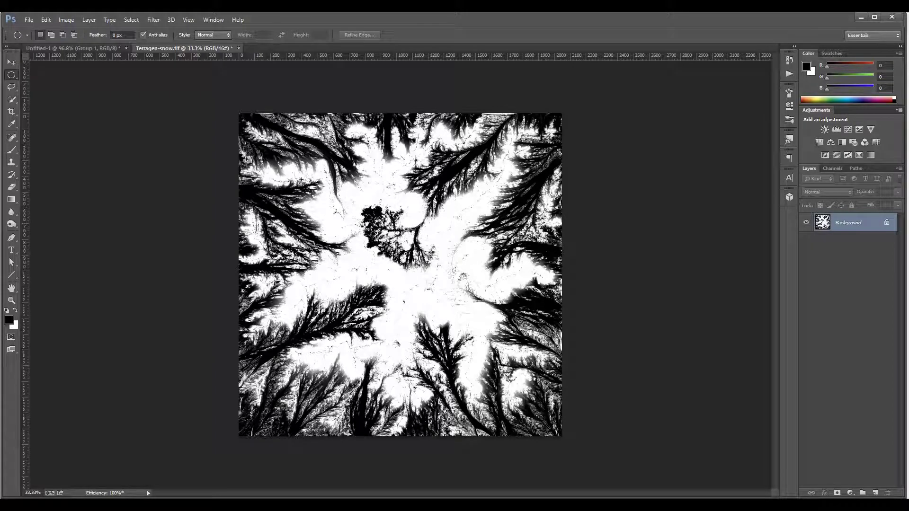
Return to Terragen, reload the inverted Terragen-snow.tif into Image map shader 01, and start a new test render
key(alt+Tab)
click(268, 308)
click(542, 369)
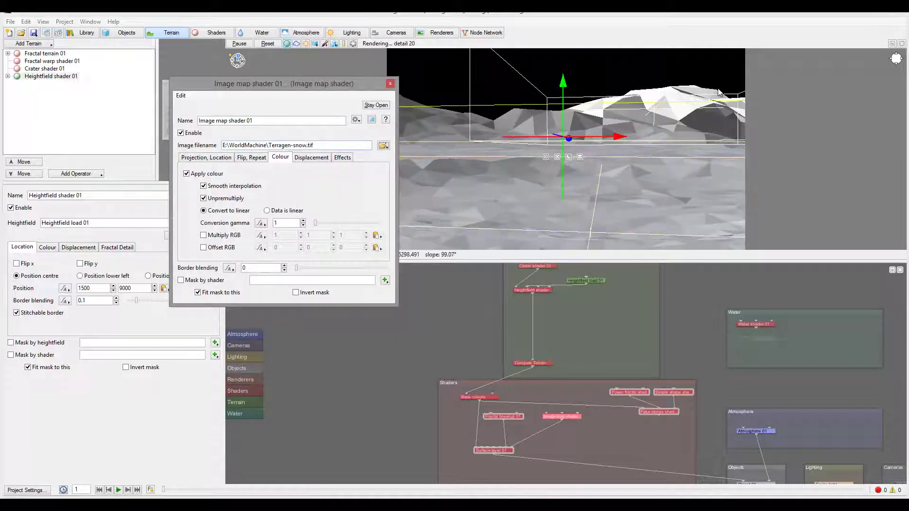
click(34, 33)
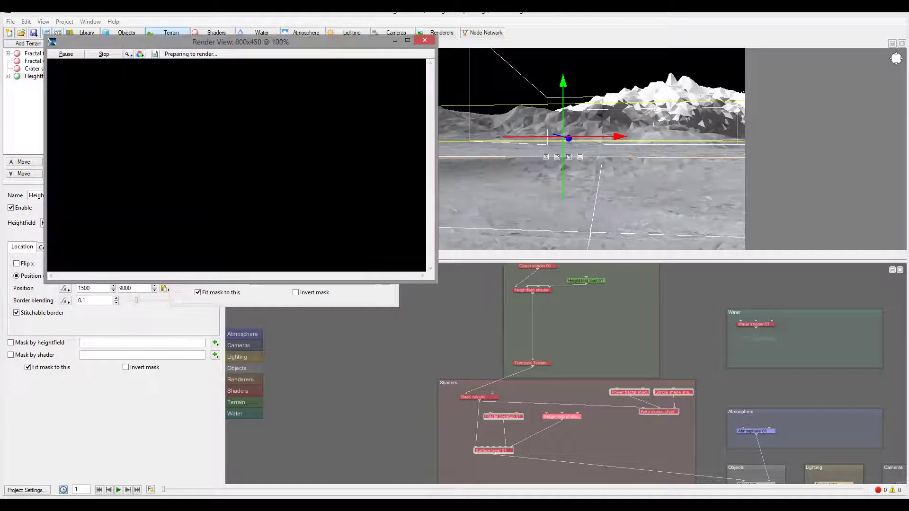